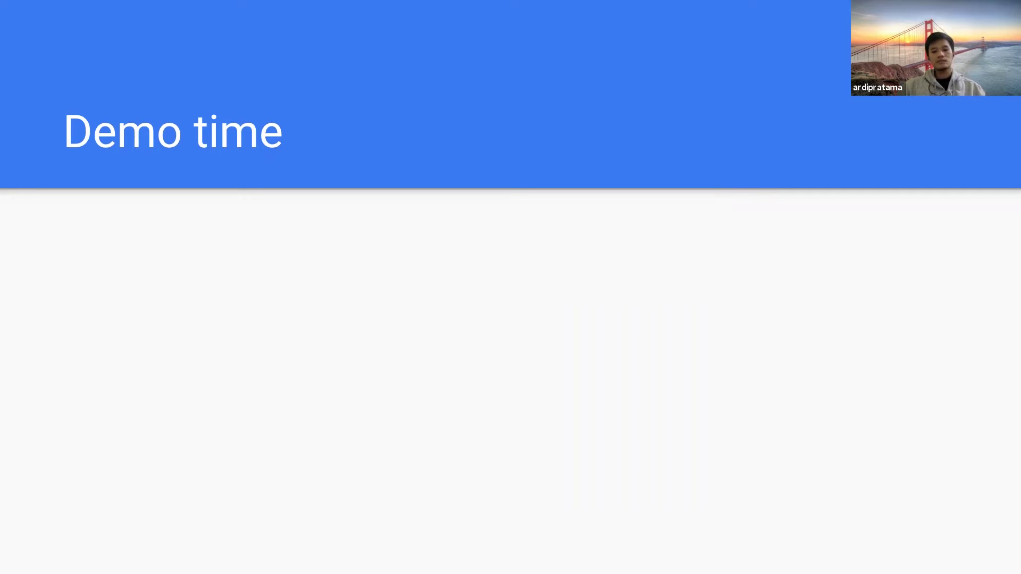
- Leave the 'Demo time' slide and switch to the Passbolt login window
key("super+Tab")
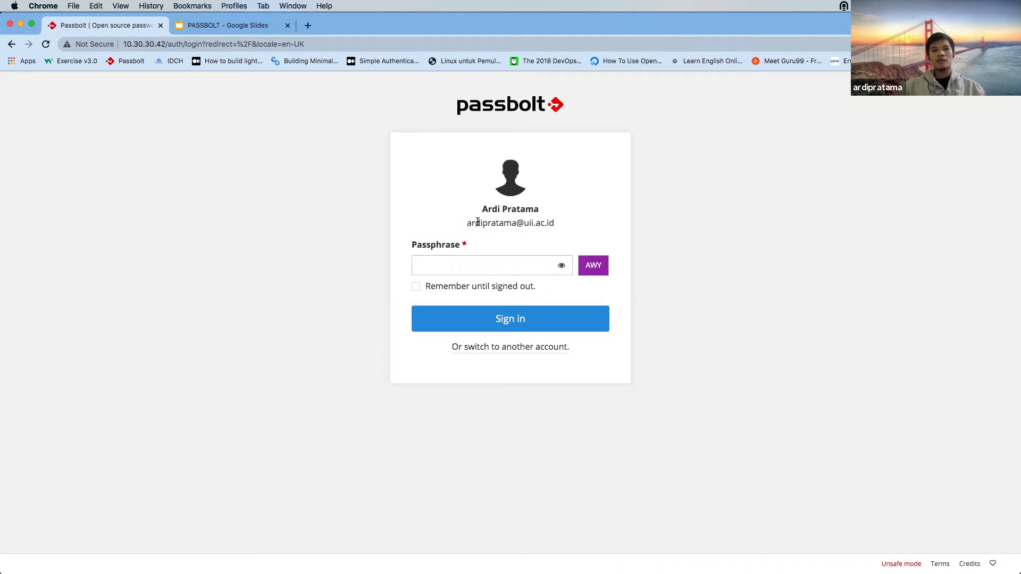
- Enter the account passphrase, enable 'Remember until signed out', and sign in to the vault
left_click(491, 262)
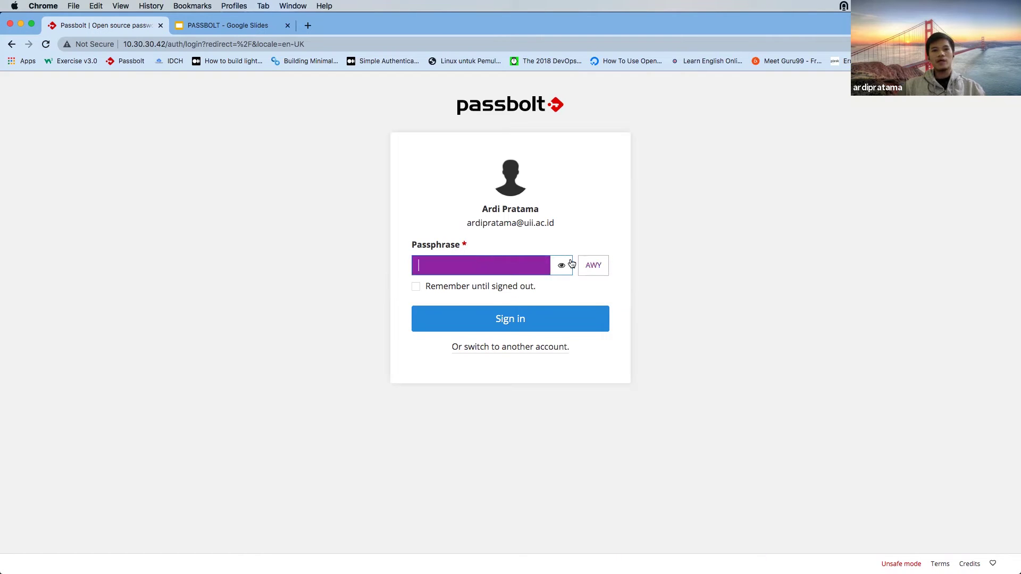
left_click(611, 254)
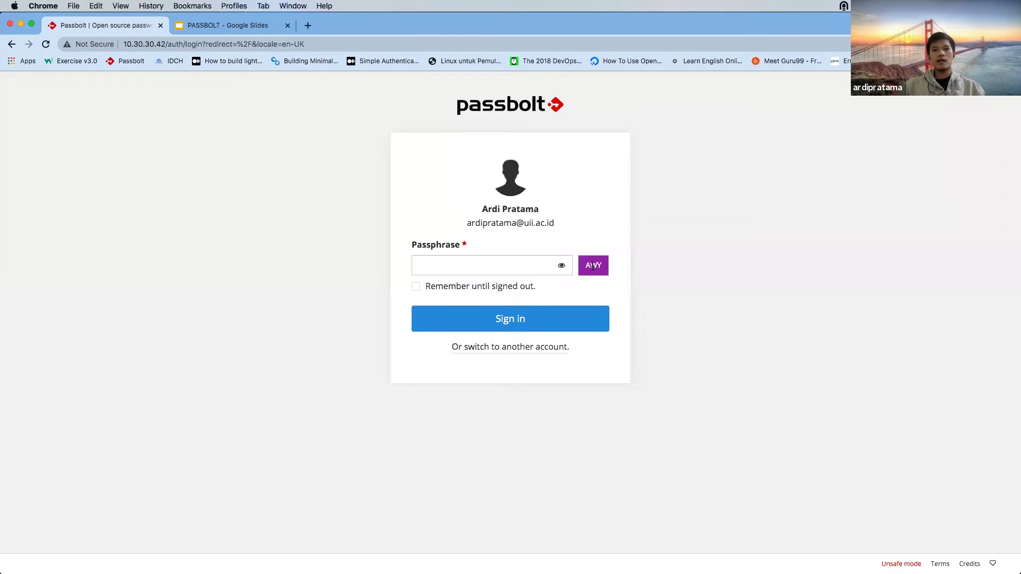
left_click(502, 263)
type("********")
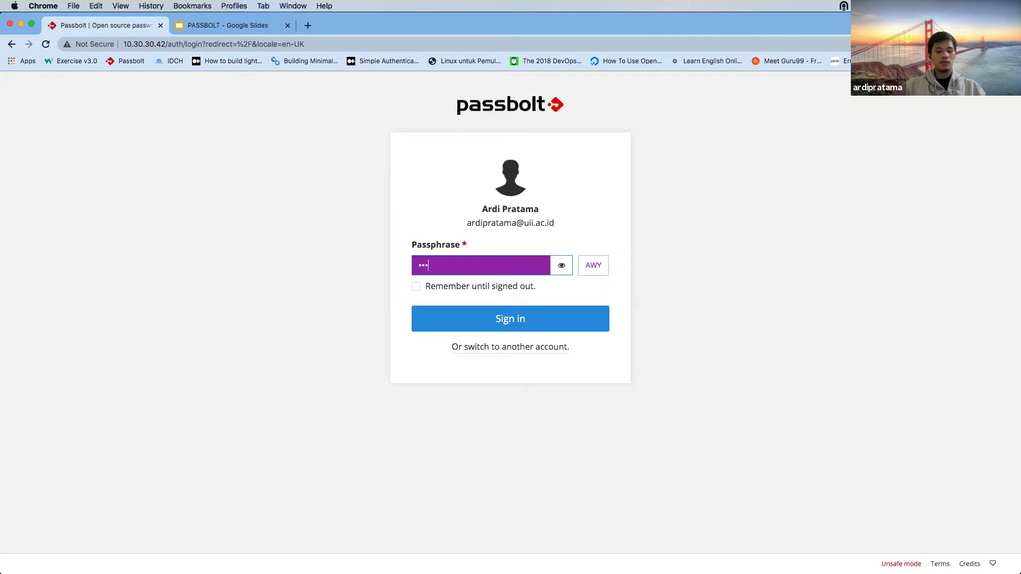
type("*")
left_click(447, 291)
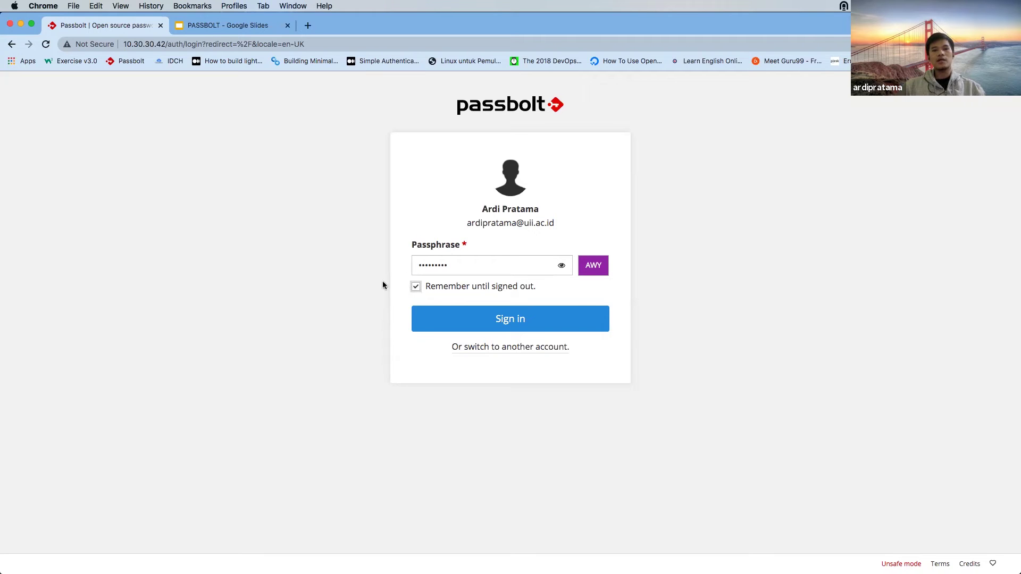
left_click(506, 318)
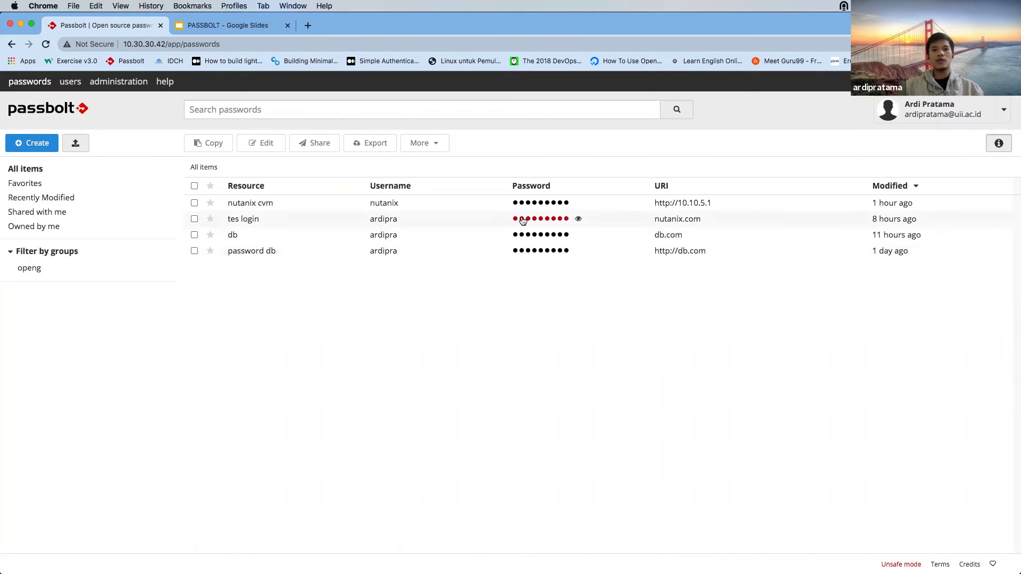
- Star the nutanix cvm password as a favourite
mouse_move(580, 205)
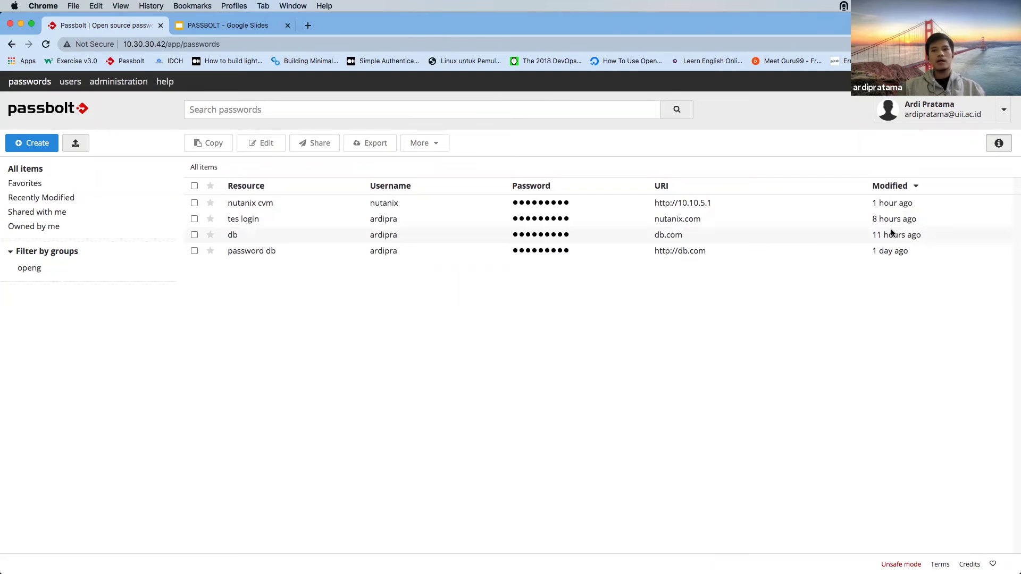
mouse_move(891, 232)
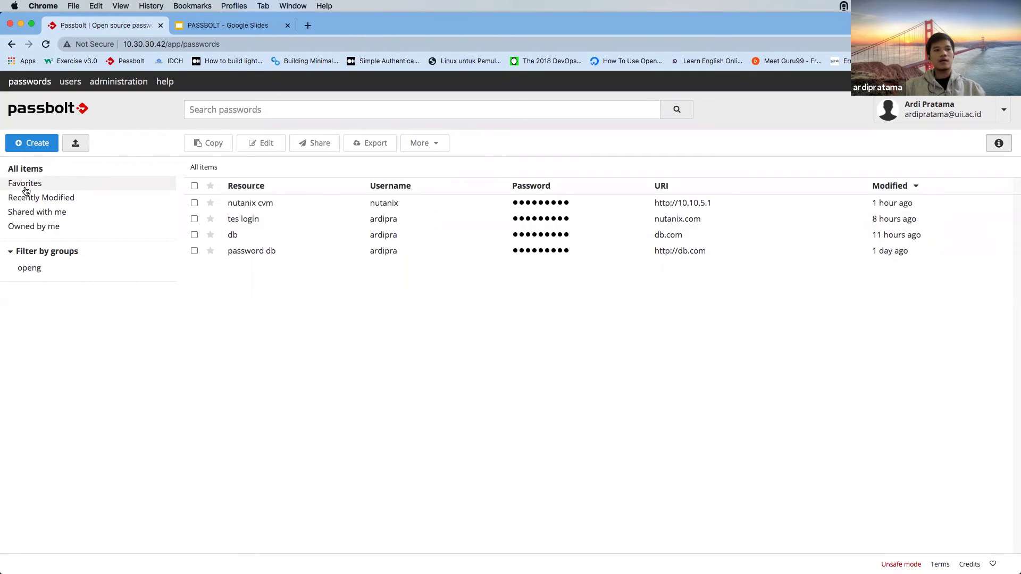
left_click(26, 186)
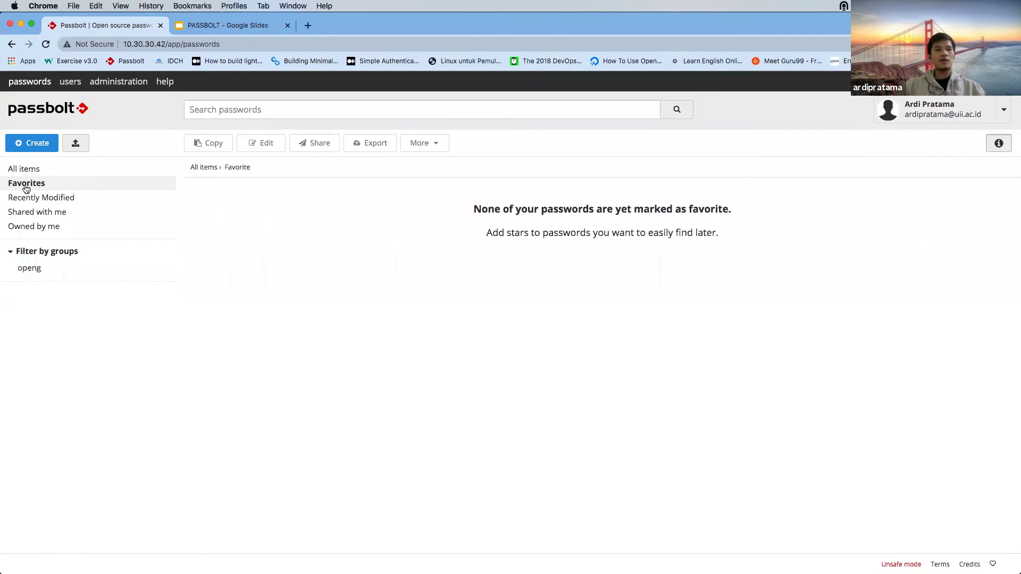
left_click(56, 169)
left_click(210, 203)
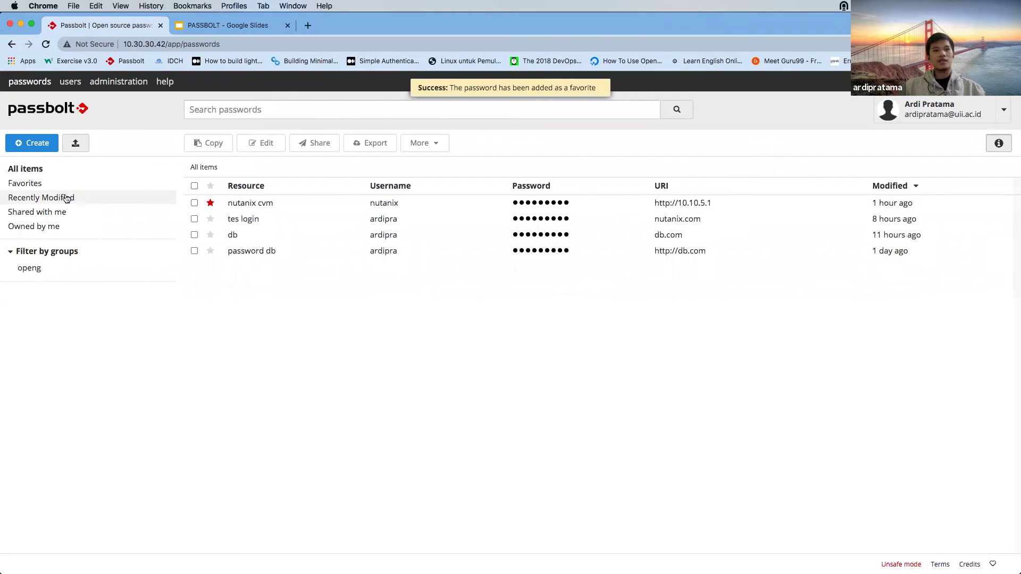
- Browse the Favorites, Recently modified, Shared with me, Owned by me and openg views, then start a new password
left_click(21, 185)
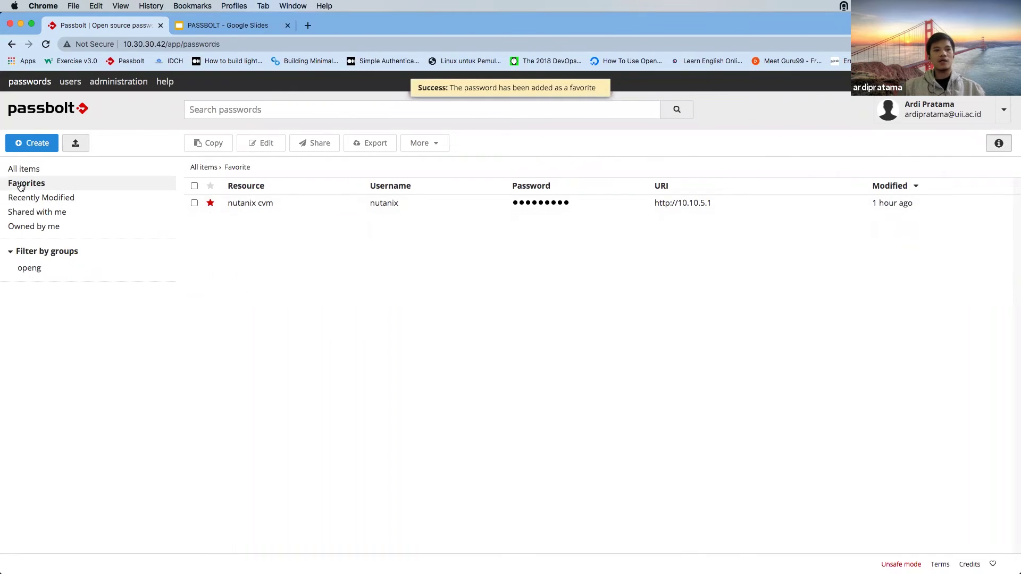
left_click(45, 198)
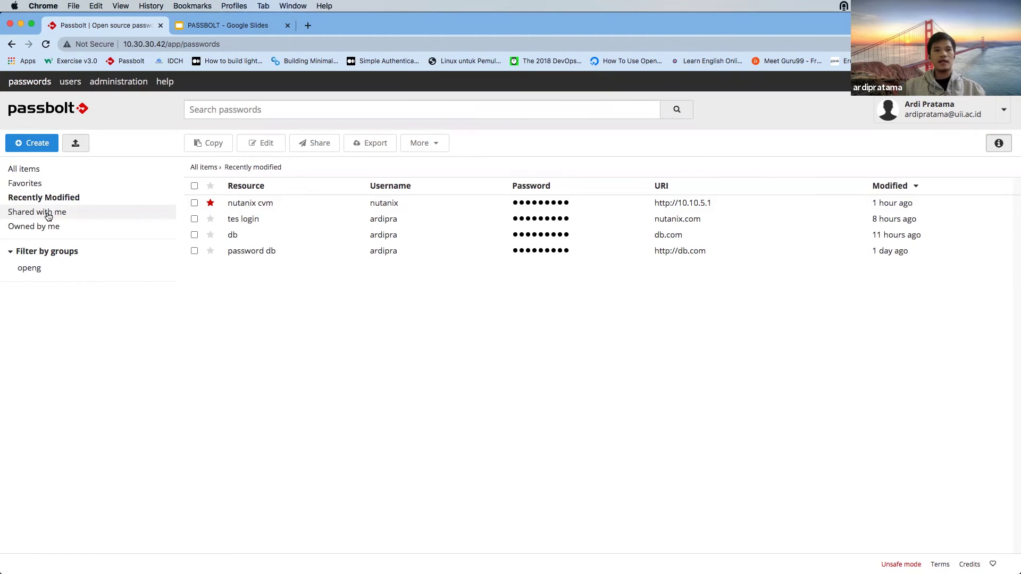
left_click(48, 213)
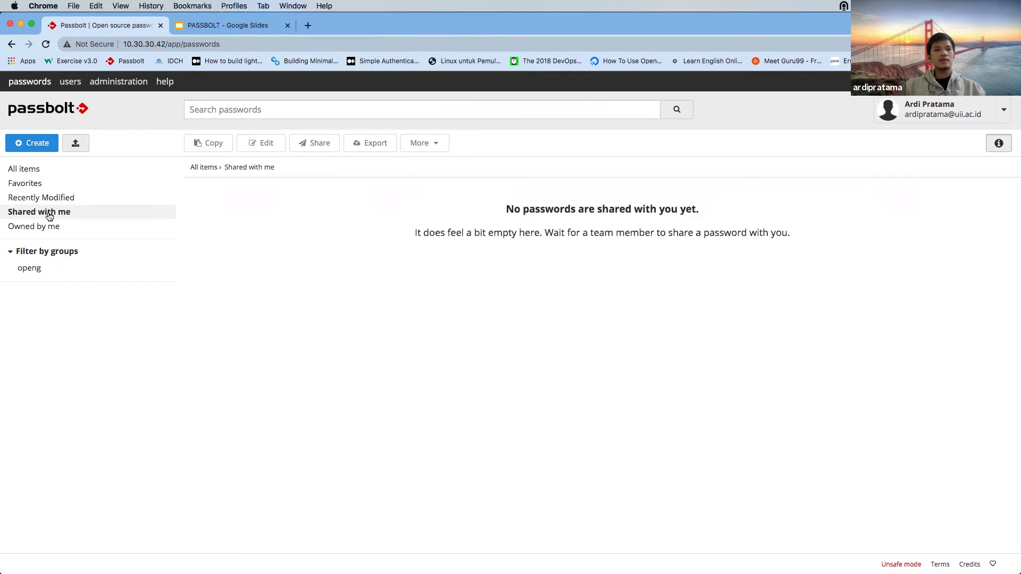
left_click(48, 227)
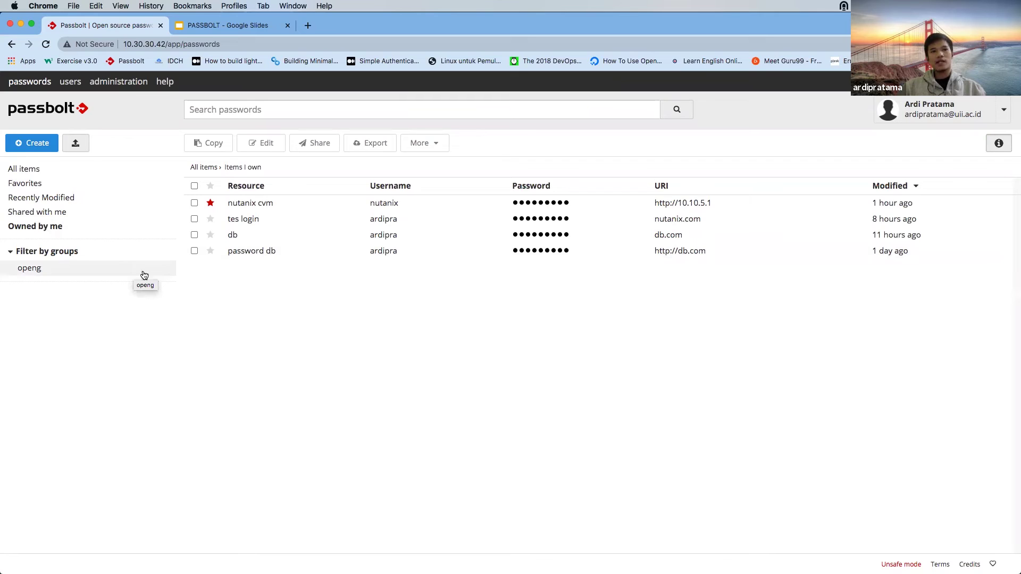
left_click(32, 270)
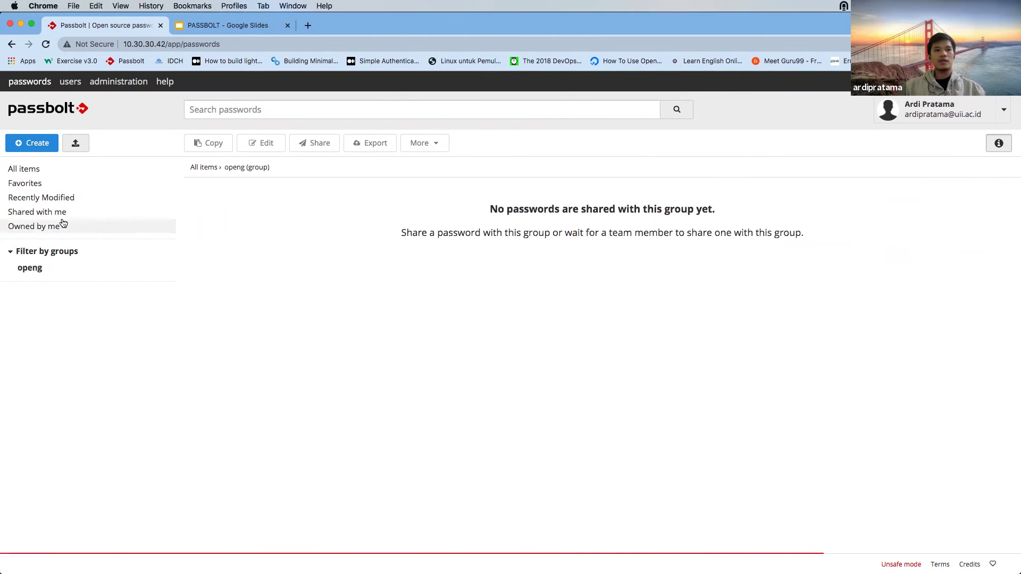
left_click(46, 175)
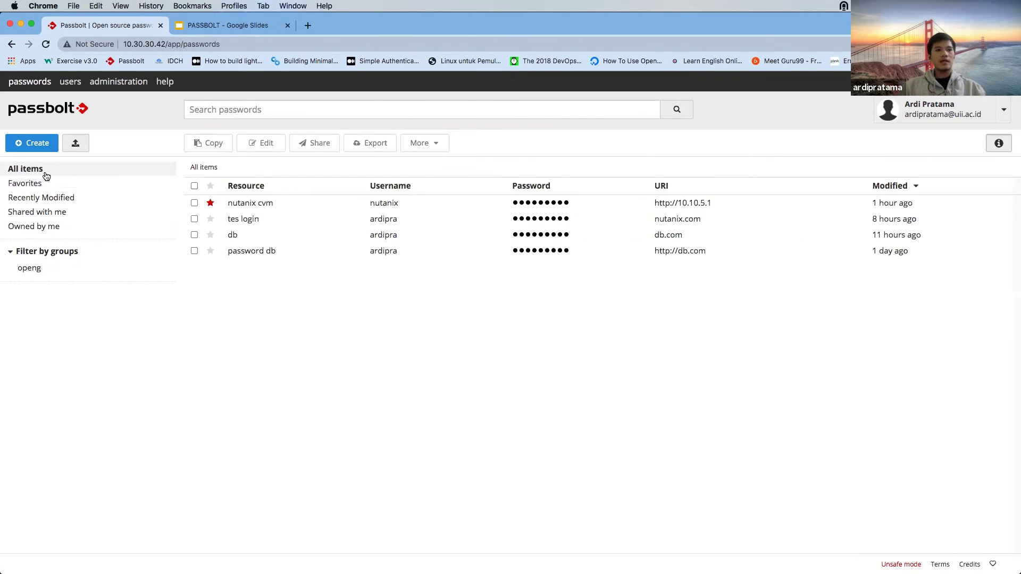
left_click(34, 144)
- Enter the name 'Nutanix AHV', the URI nutanix.ahv and the login username
type("Nutanix AHV")
left_click(510, 200)
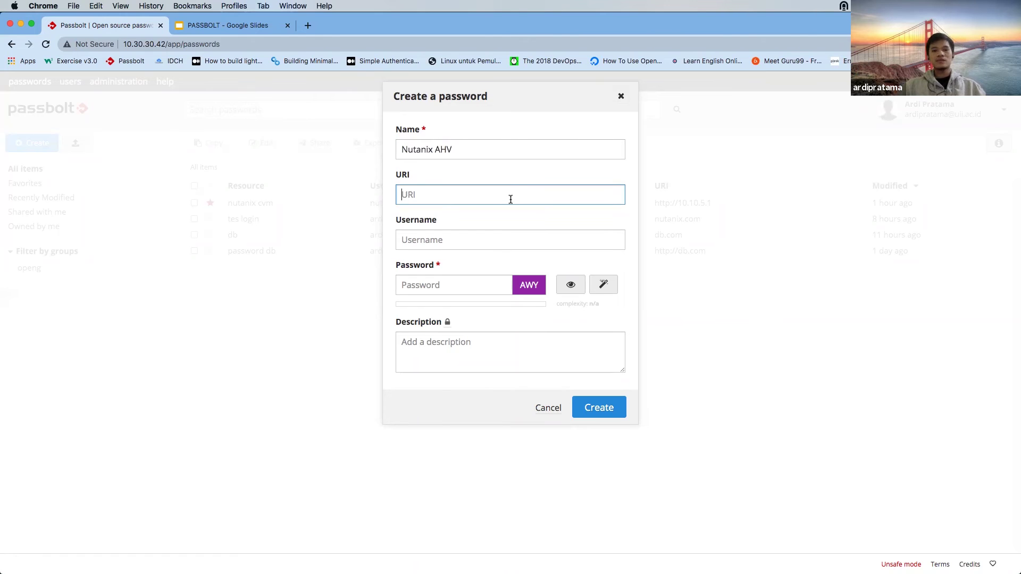
type("nuta")
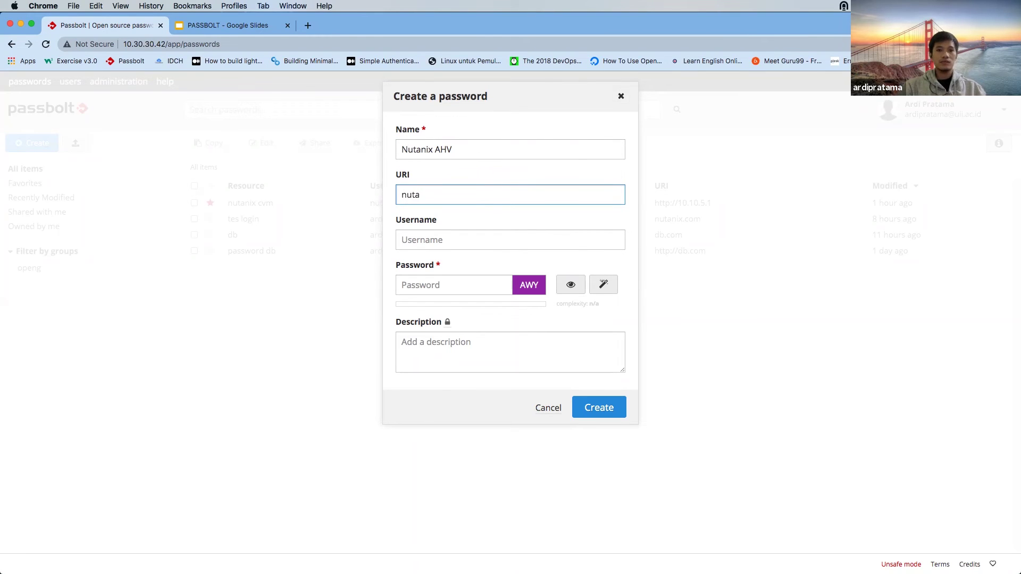
type("inix.htm")
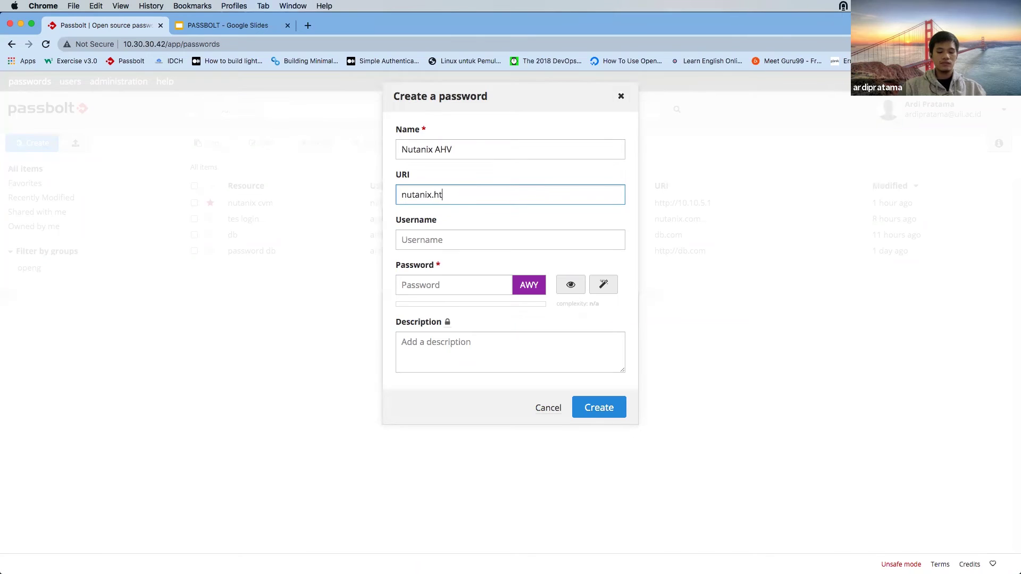
key("BackSpace")
key("BackSpace")
key("BackSpace")
type("anix.ahv")
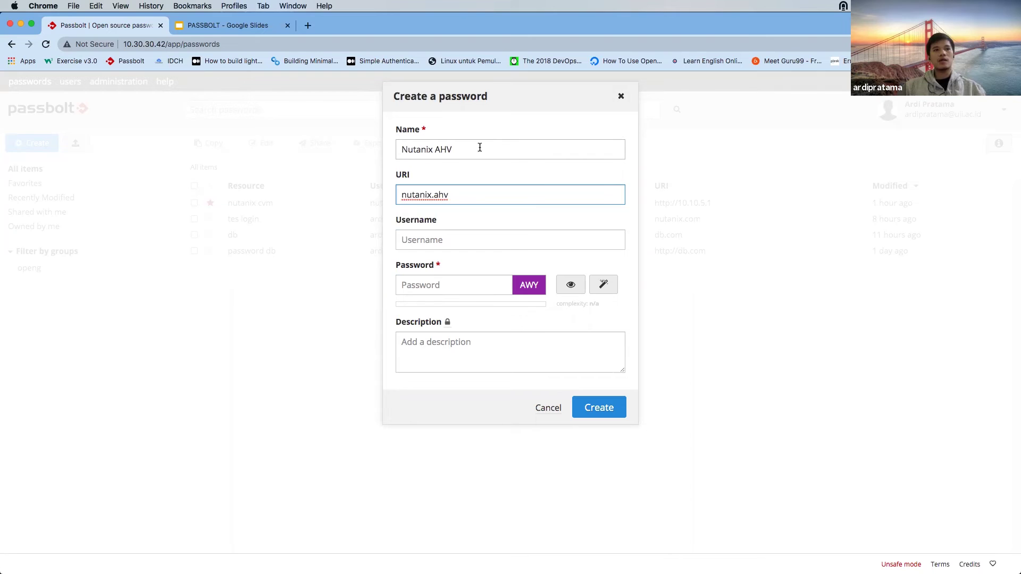
left_click(471, 236)
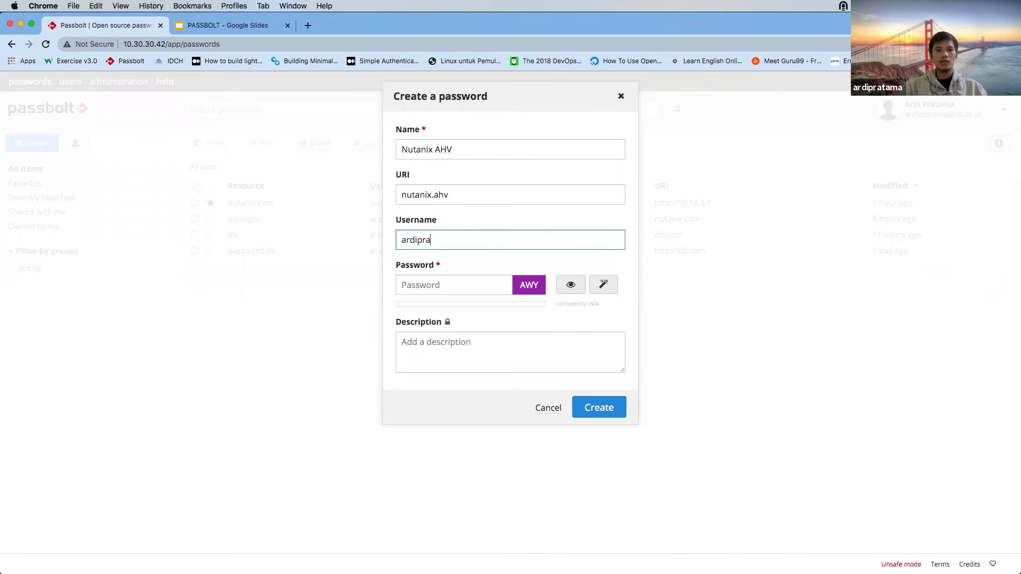
- Set the password and the description 'akses untuk nutanix ahv', then save the entry
key("Tab")
type("pass")
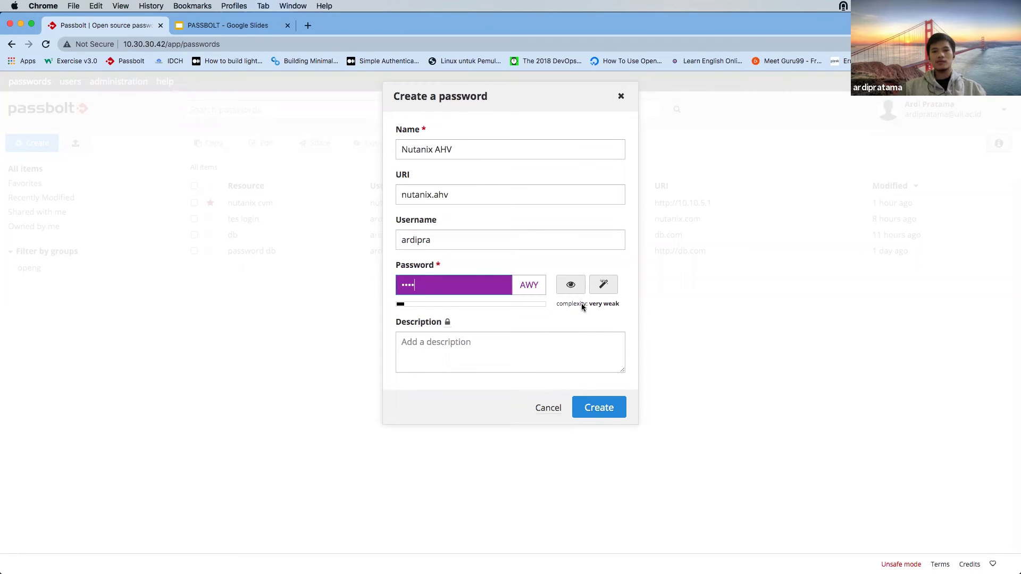
left_click(608, 286)
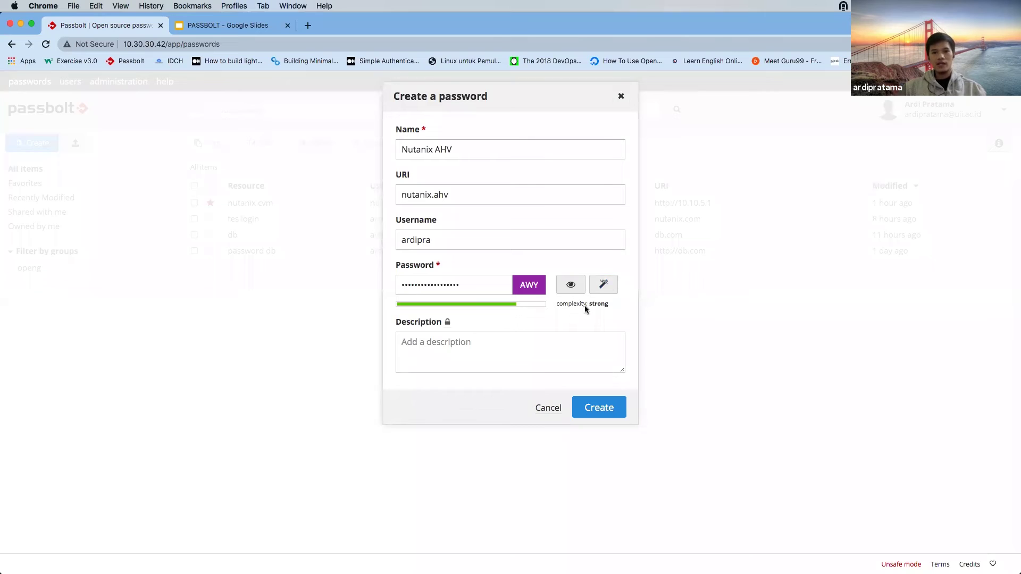
key("shift+Tab")
key("shift+Tab")
type("test")
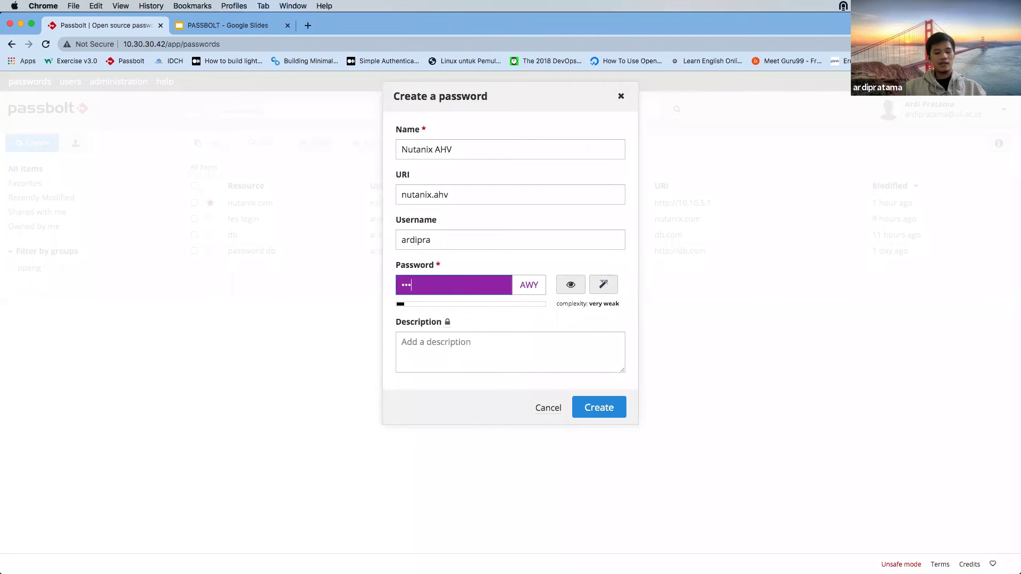
key("Tab")
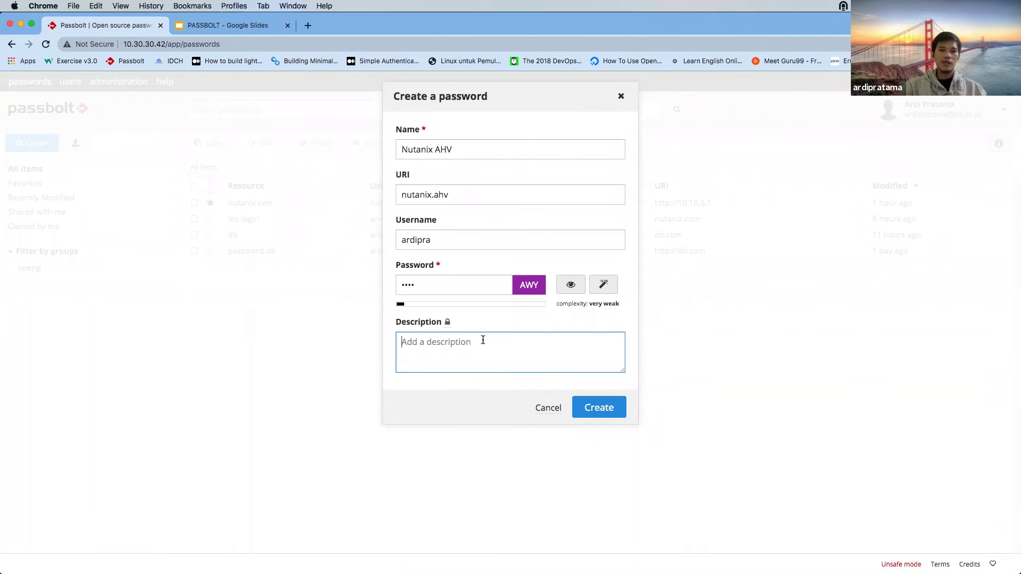
type("akses untuk nuatnix")
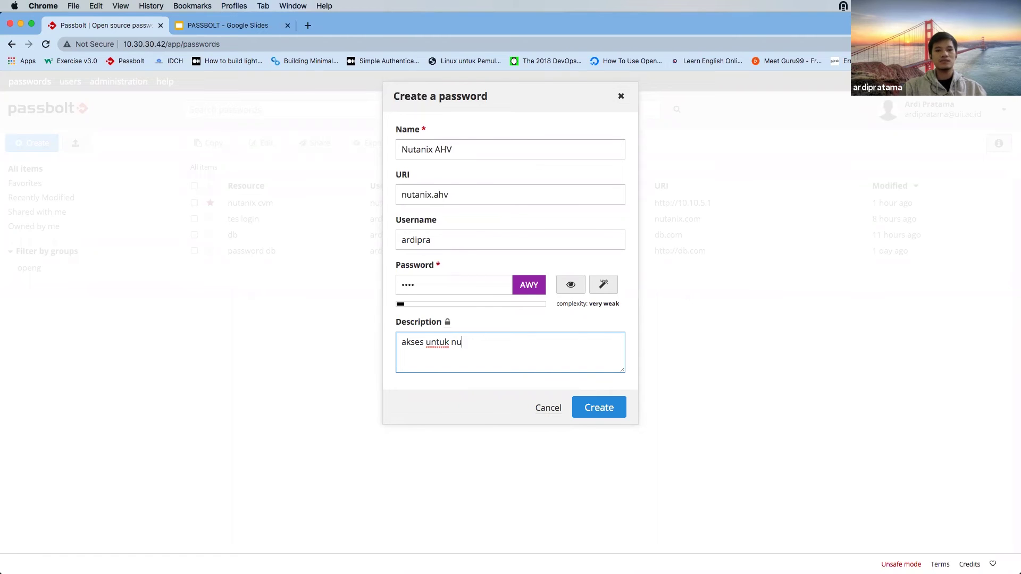
type("x ahv")
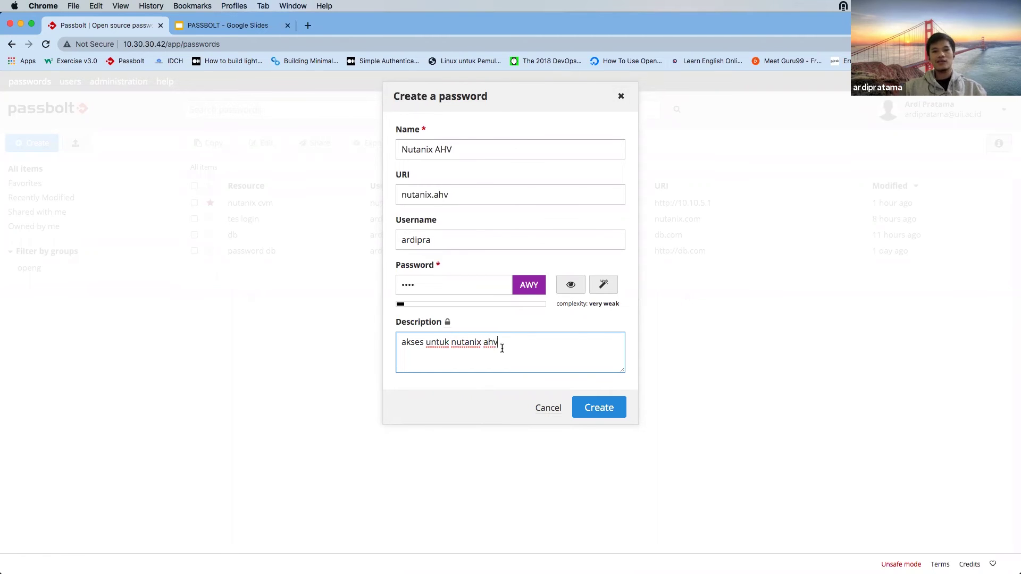
left_click(606, 408)
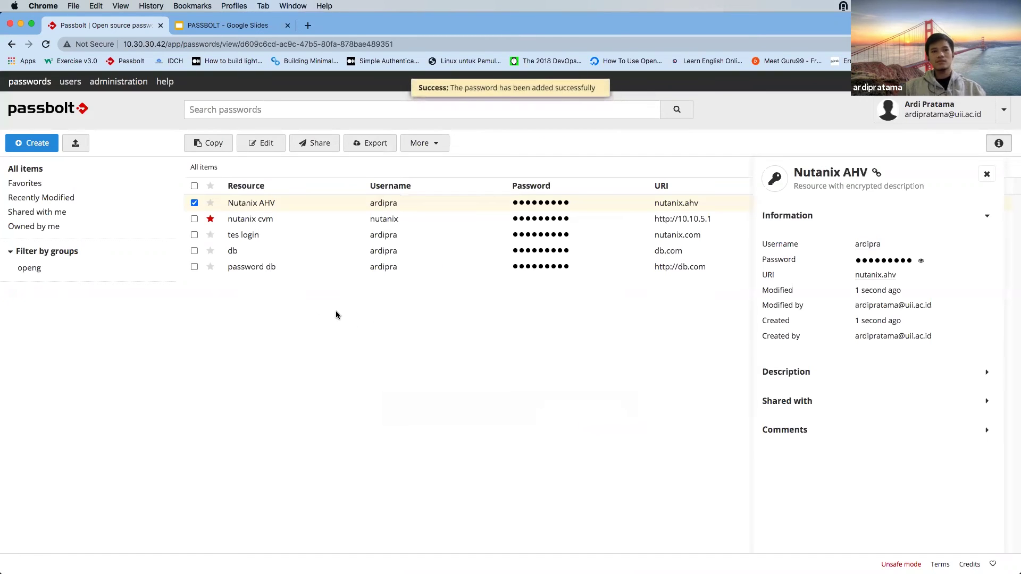
left_click(195, 203)
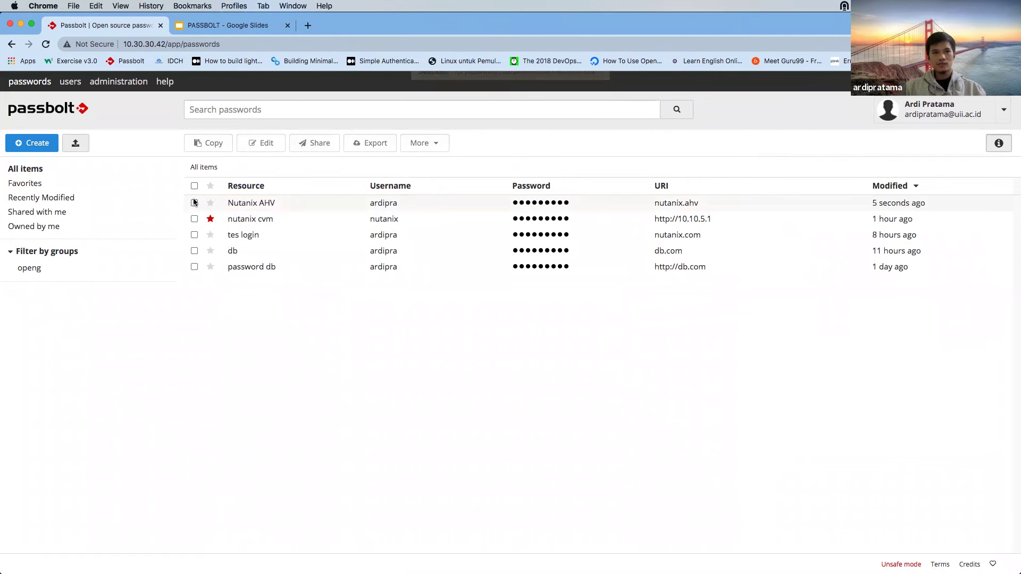
left_click(194, 203)
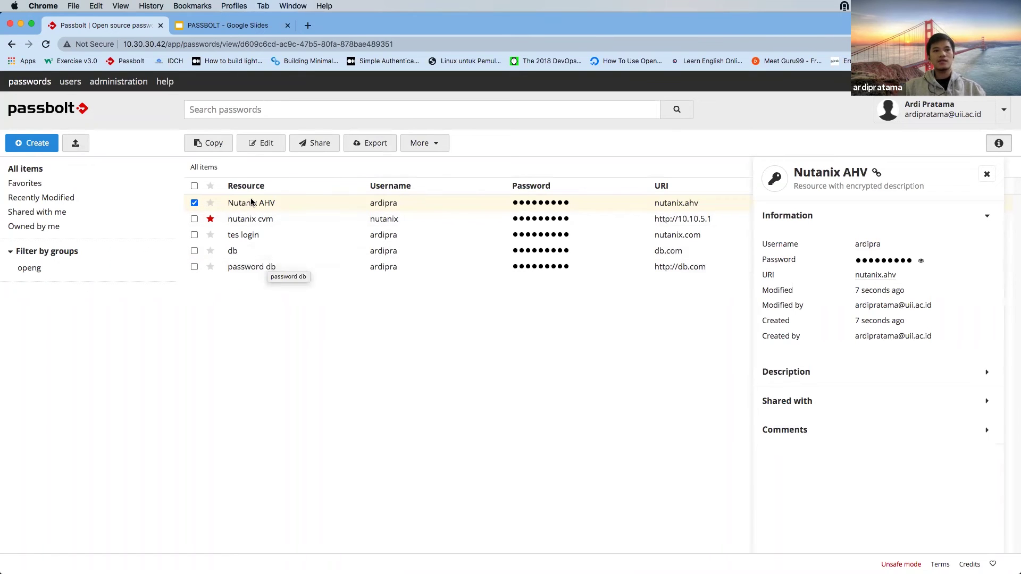
left_click(261, 148)
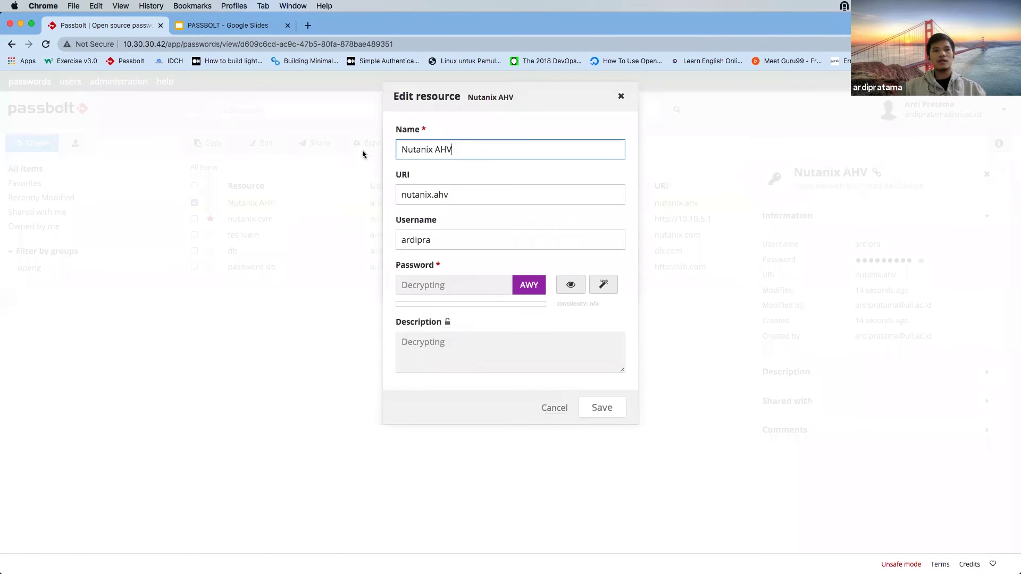
left_click(620, 98)
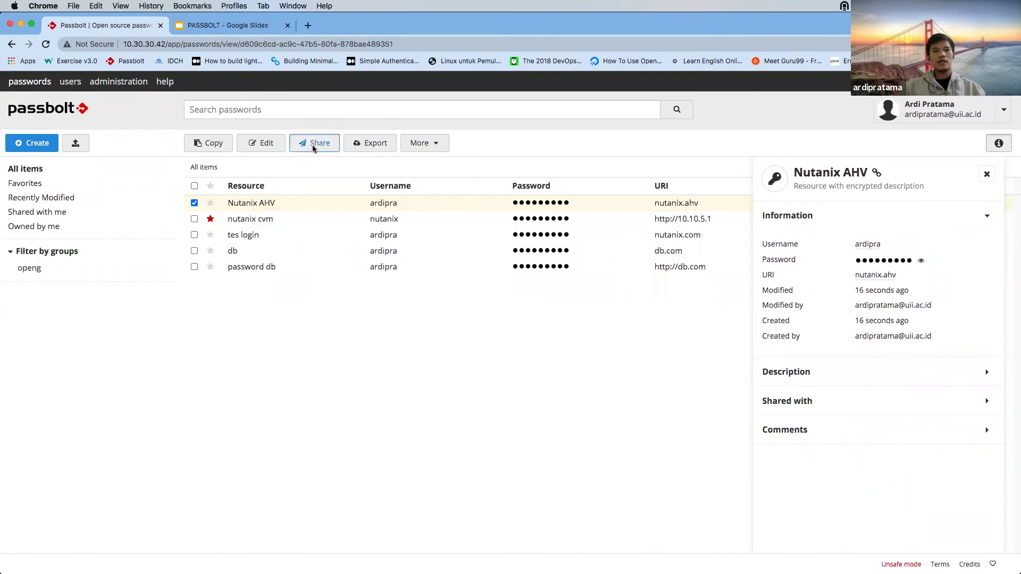
left_click(315, 144)
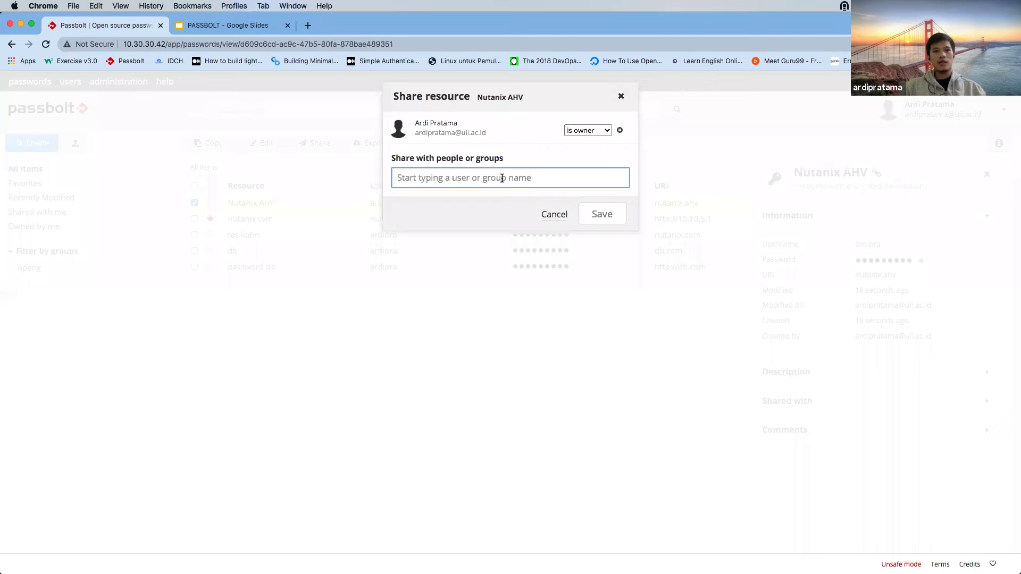
- Share the entry with the openg group at 'can read' access and save
type("op")
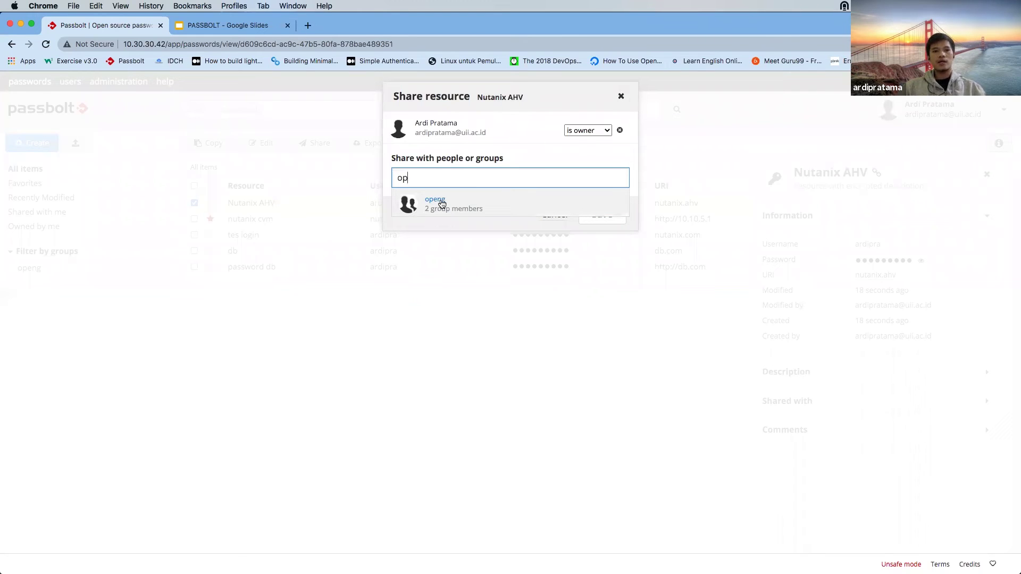
left_click(442, 204)
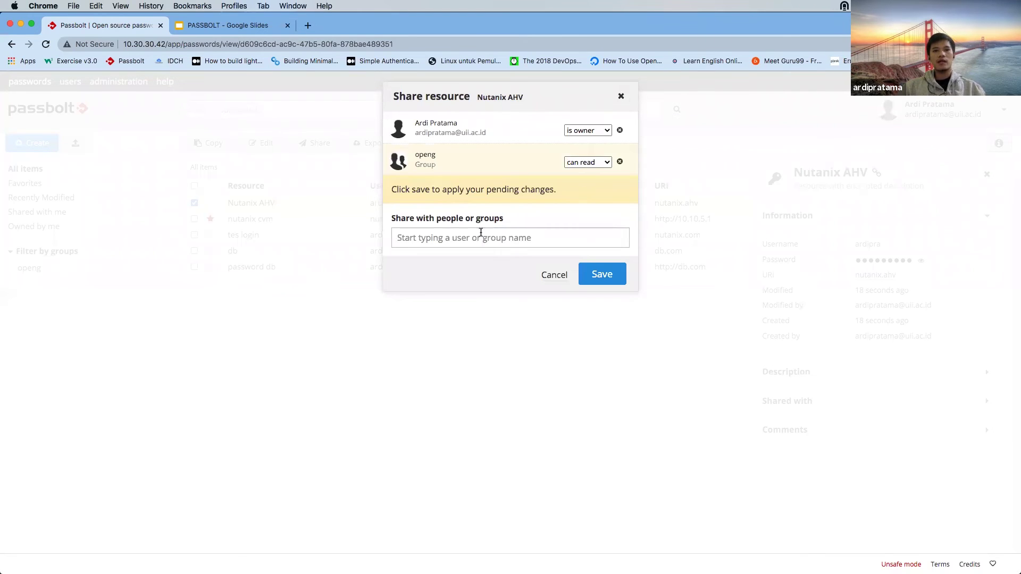
left_click(587, 162)
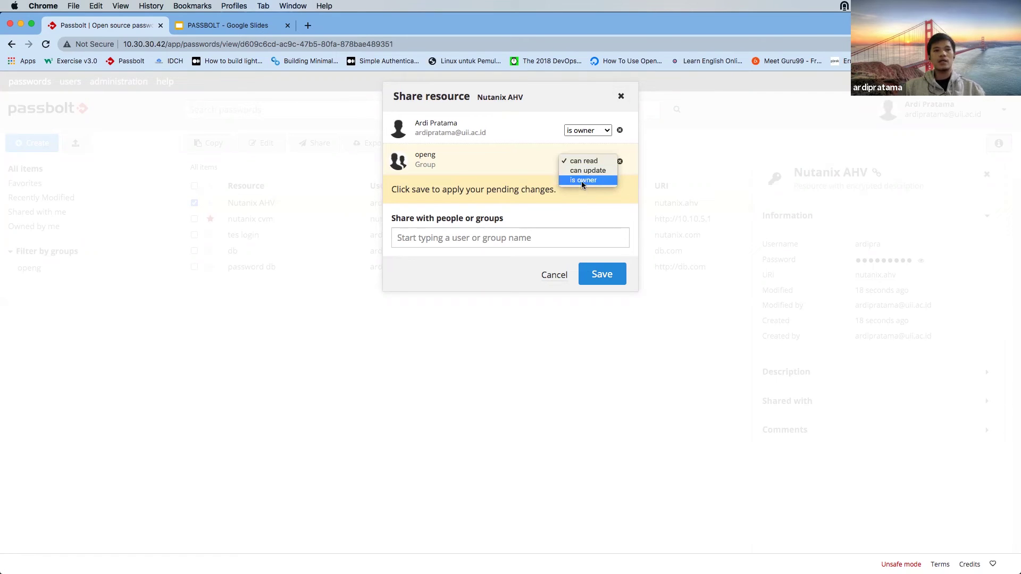
left_click(583, 161)
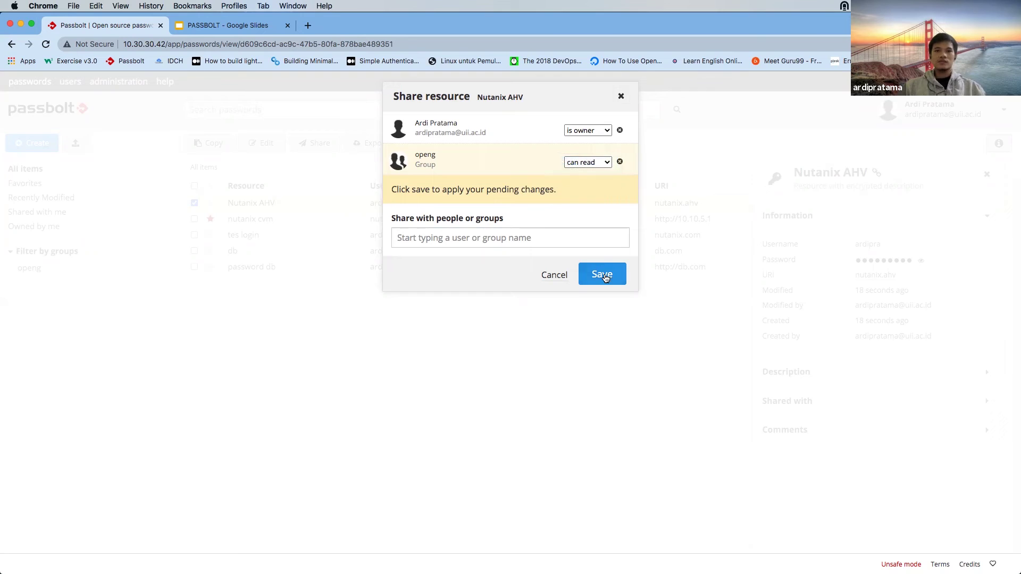
left_click(604, 275)
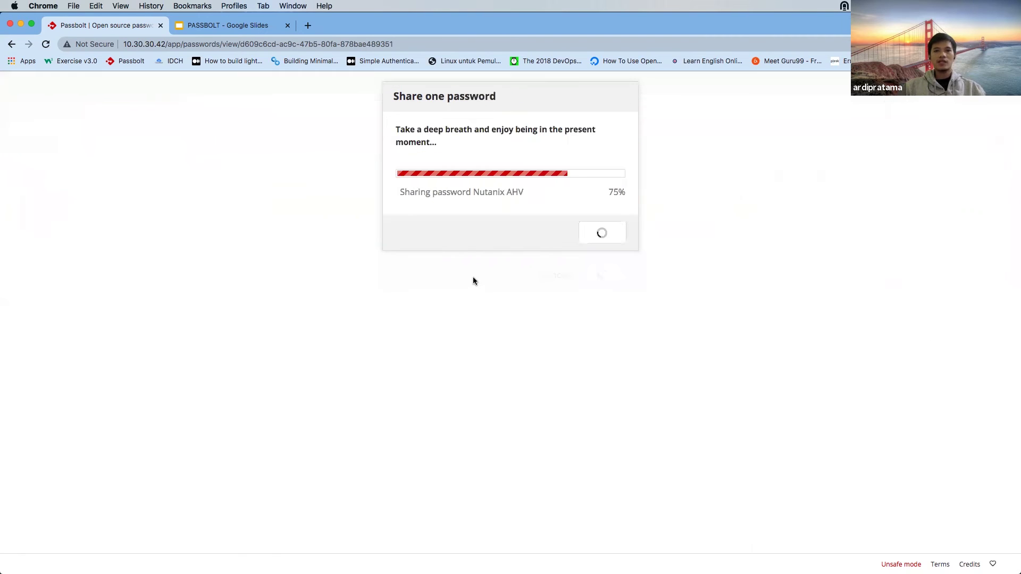
- Check the openg, All items and Owned by me views, then select Nutanix AHV
left_click(36, 270)
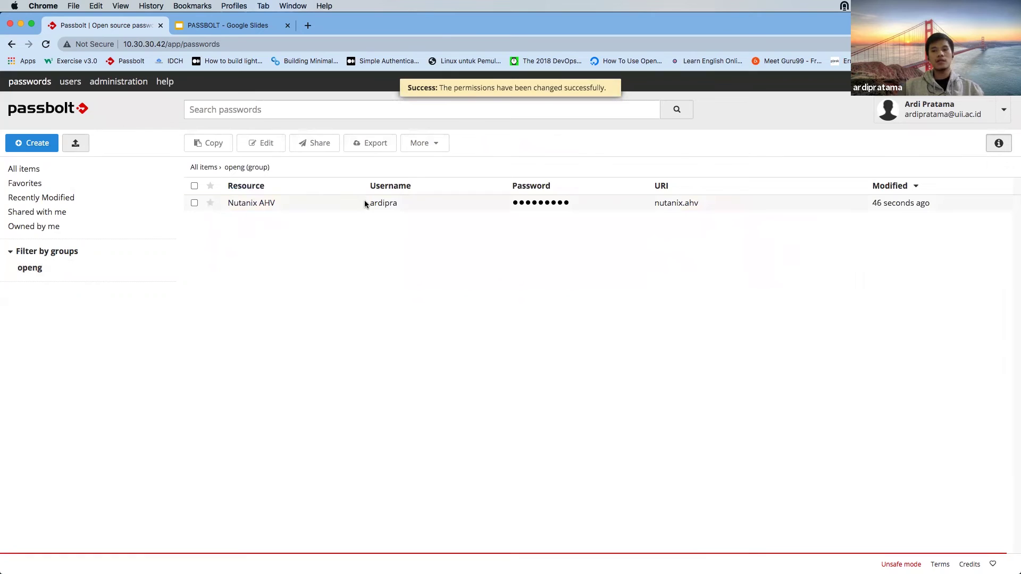
left_click(41, 269)
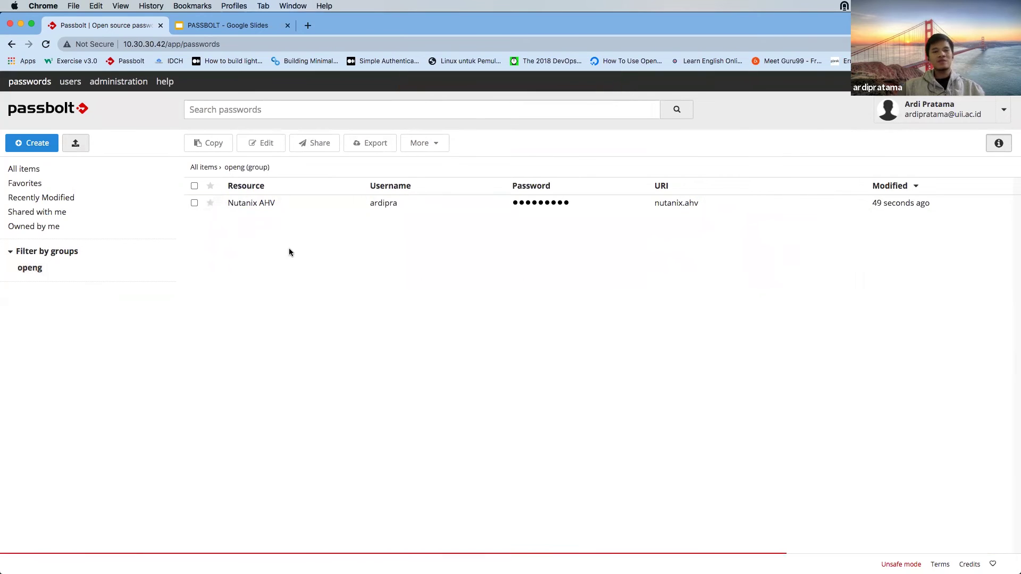
left_click(24, 170)
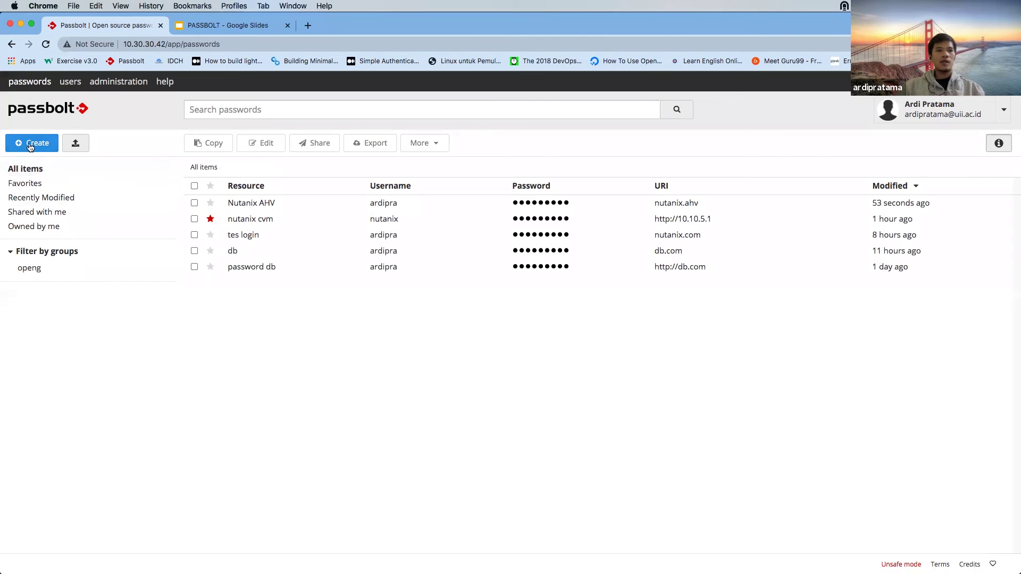
left_click(42, 227)
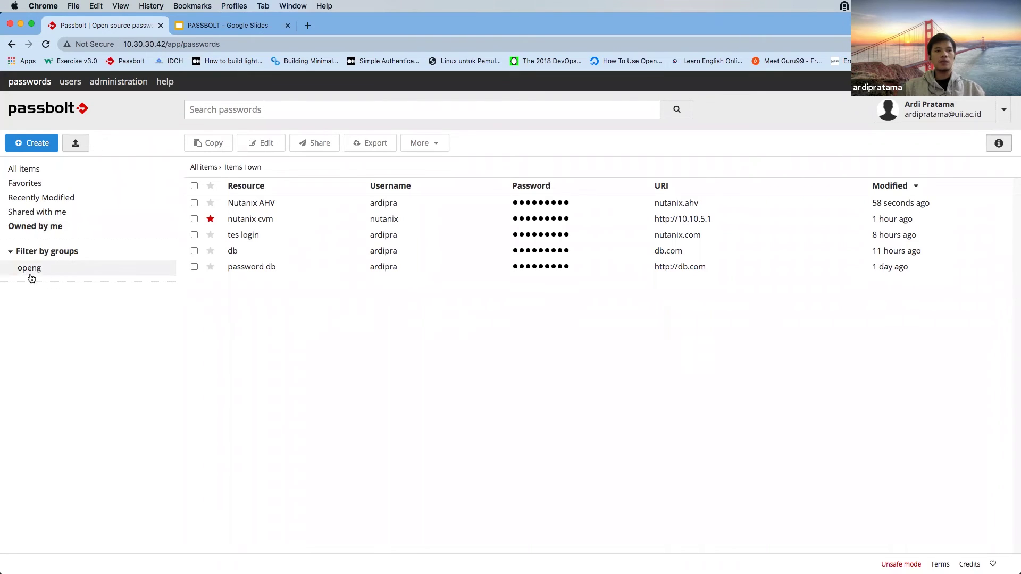
left_click(193, 204)
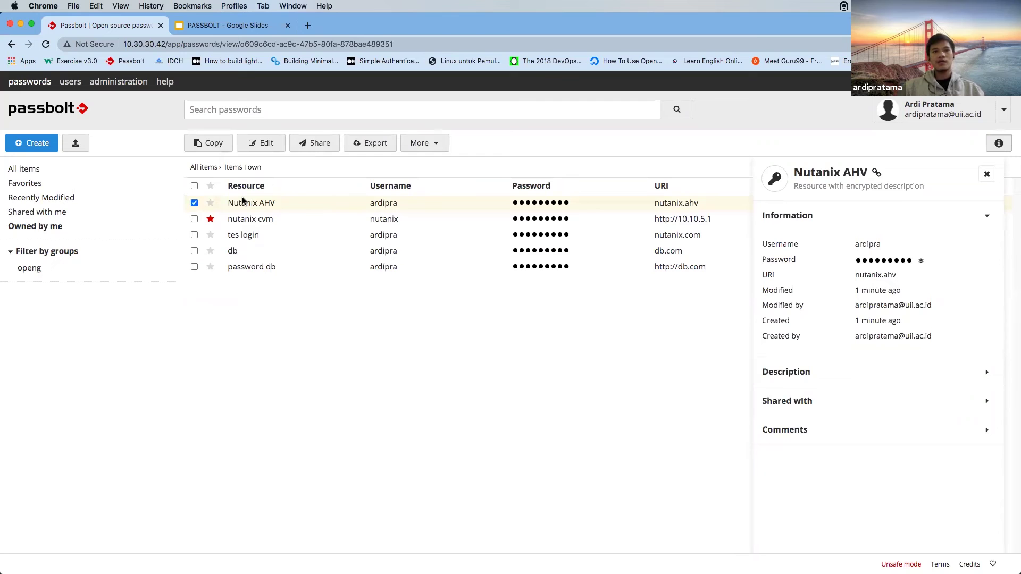
- Export the passwords as a KeePass CSV file to the Desktop
left_click(369, 145)
left_click(495, 151)
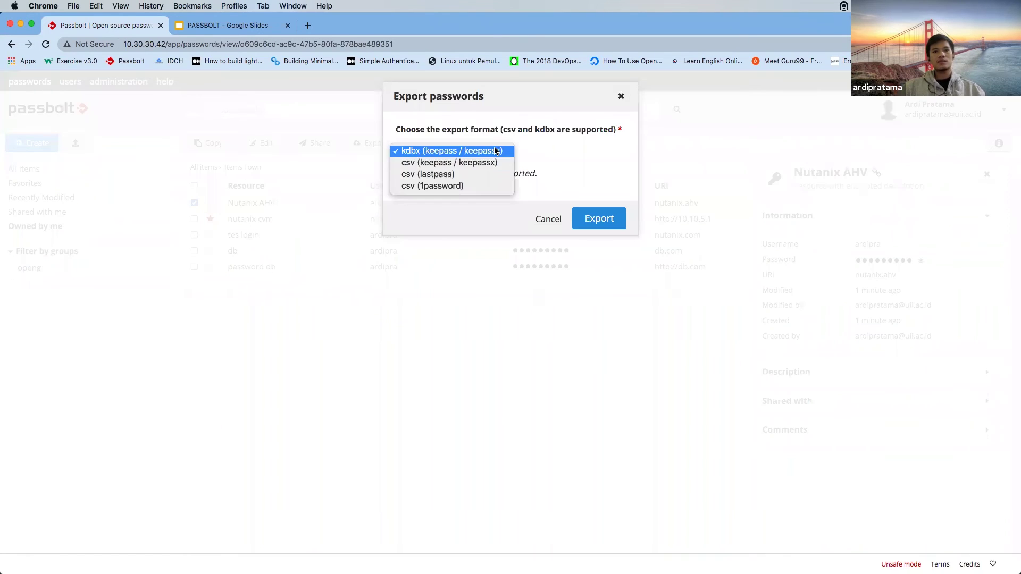
left_click(468, 162)
left_click(613, 221)
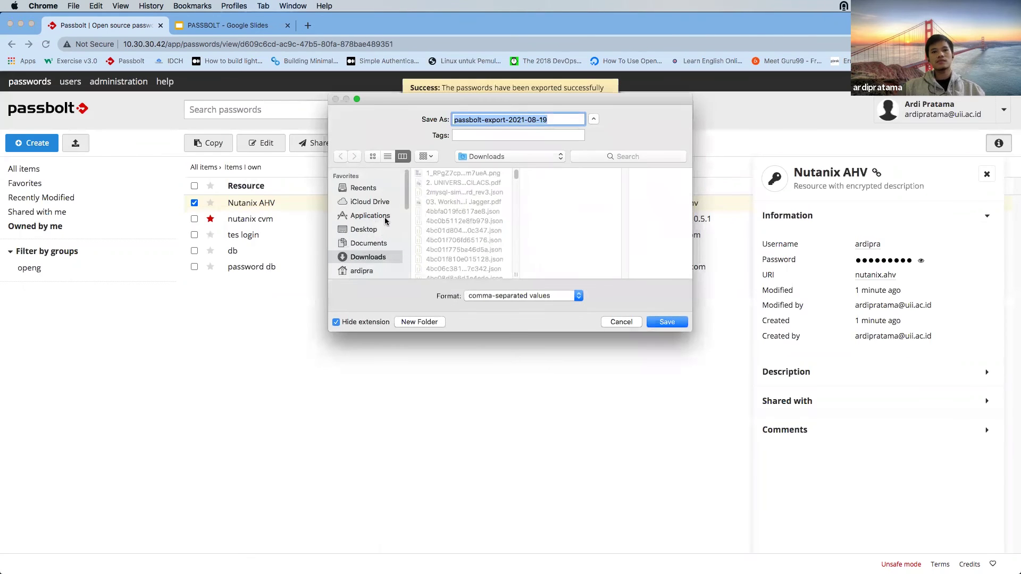
left_click(364, 229)
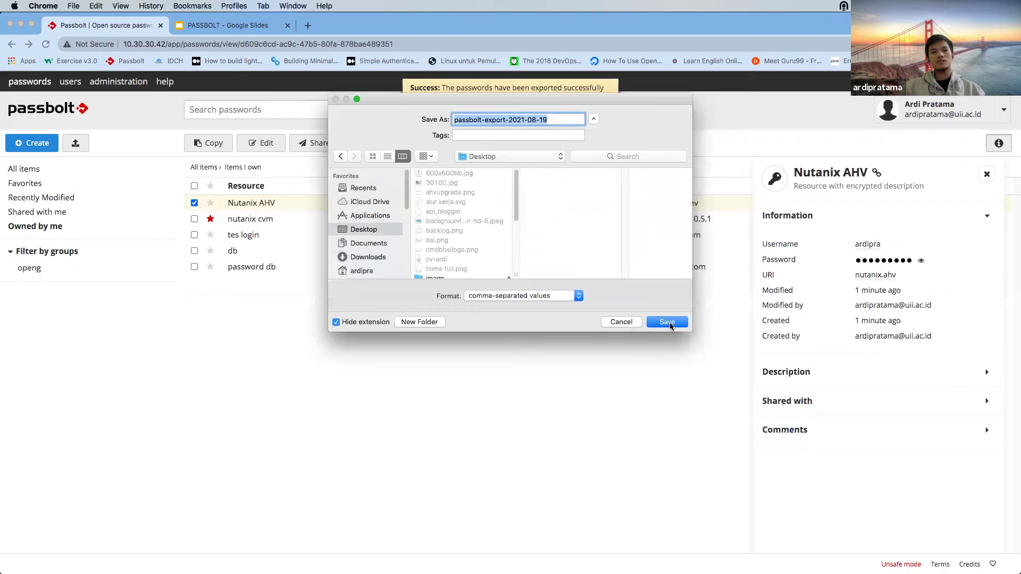
left_click(667, 322)
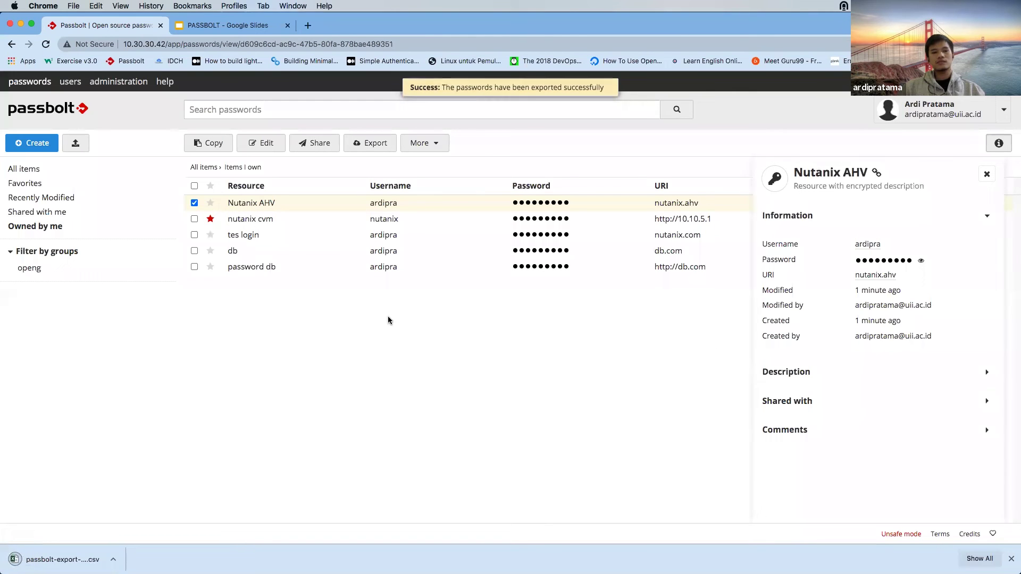
- Delete the Nutanix AHV password from the vault
left_click(194, 201)
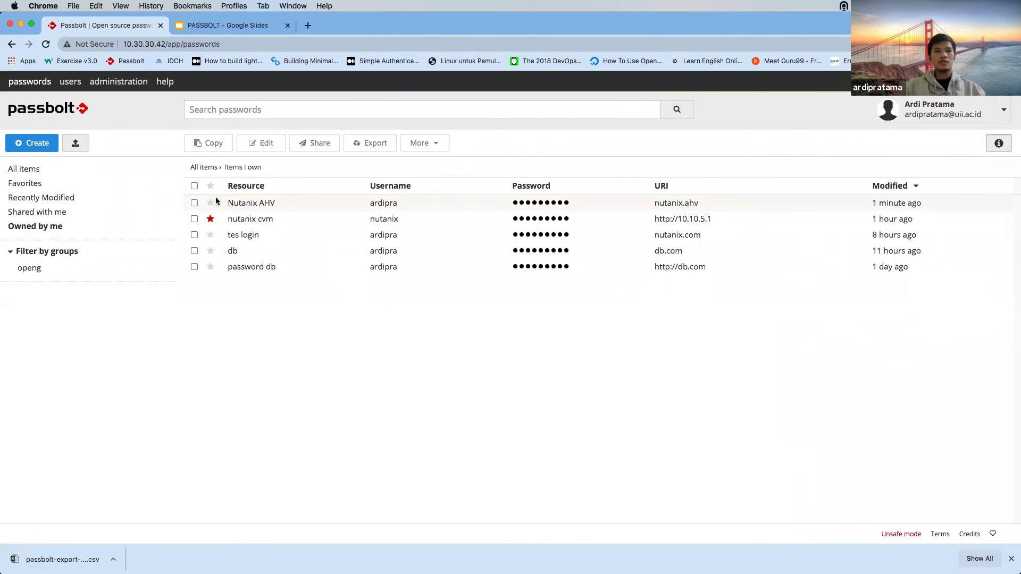
left_click(217, 201)
left_click(420, 143)
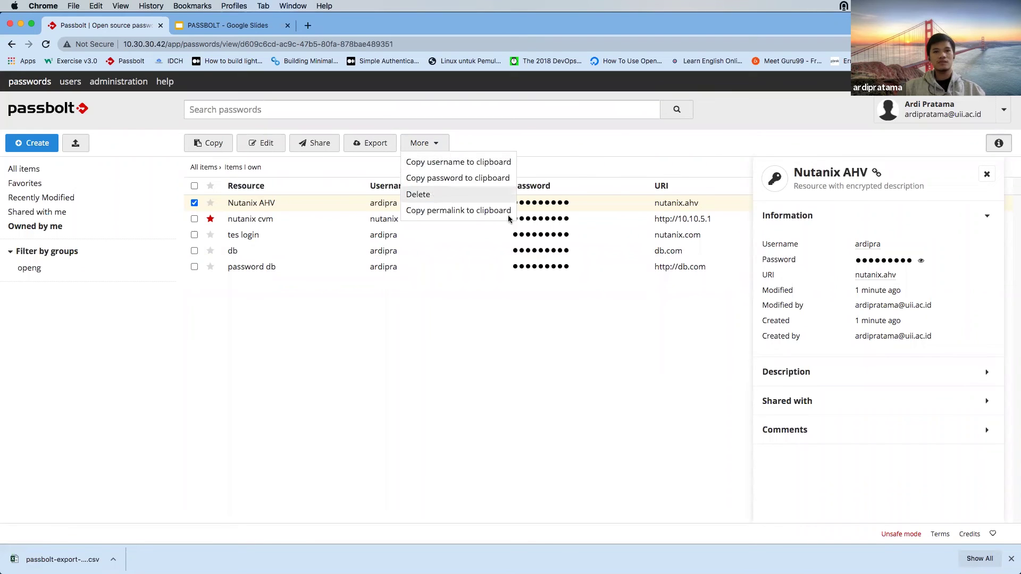
left_click(418, 194)
key("Return")
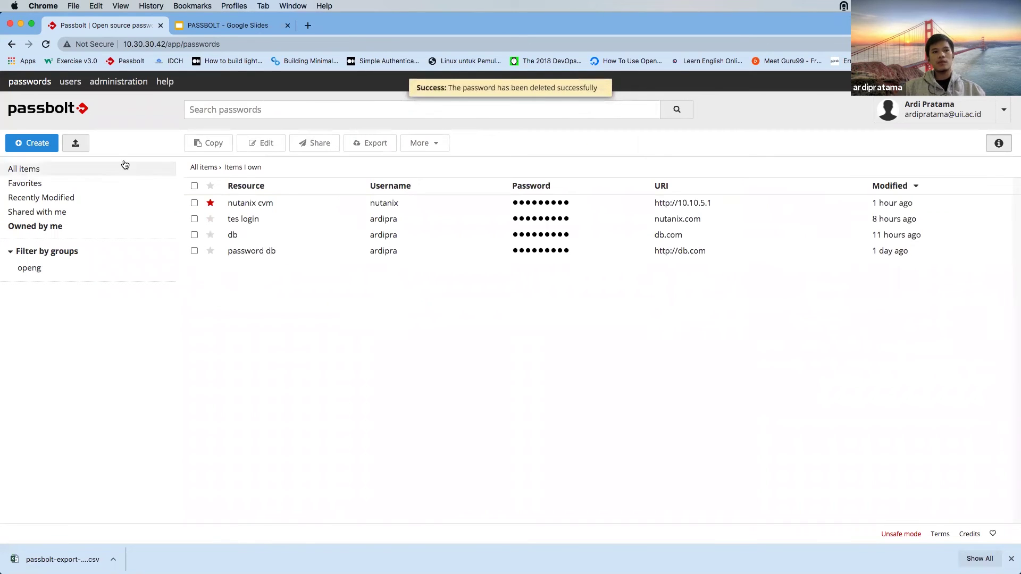
- Import the exported CSV to restore Nutanix AHV, then select the restored entry
left_click(85, 148)
left_click(565, 159)
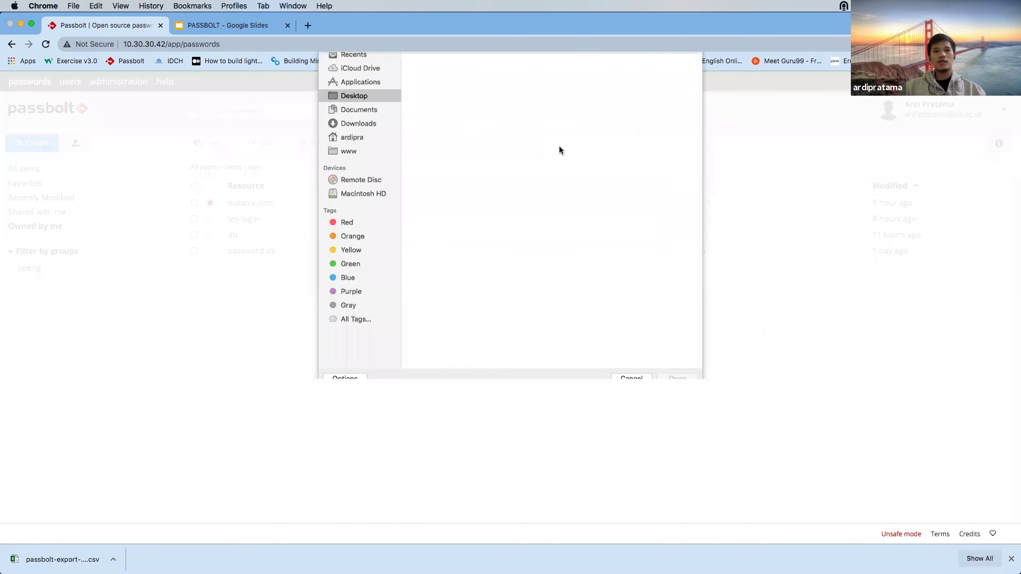
left_click(434, 105)
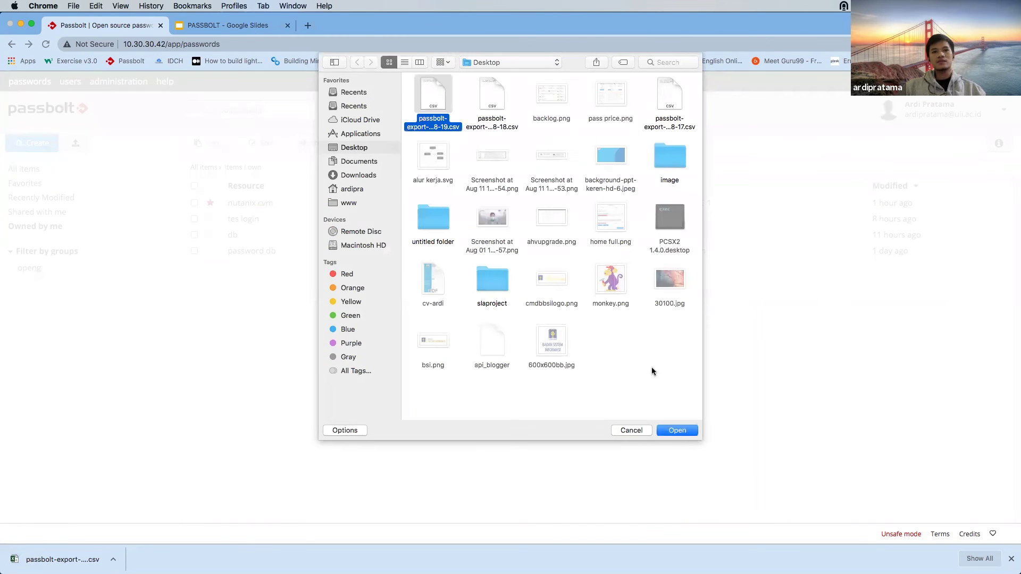
left_click(677, 430)
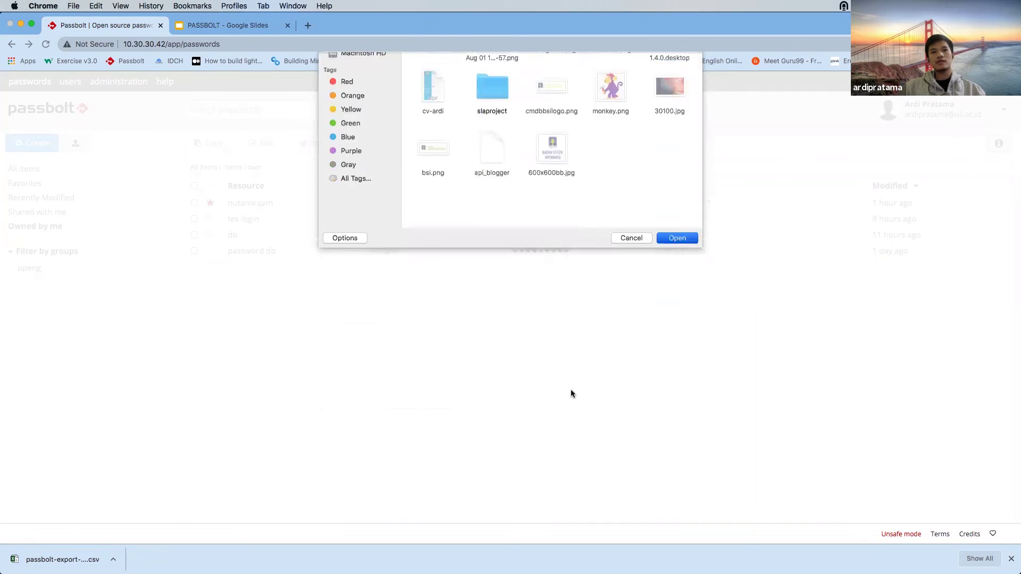
left_click(589, 205)
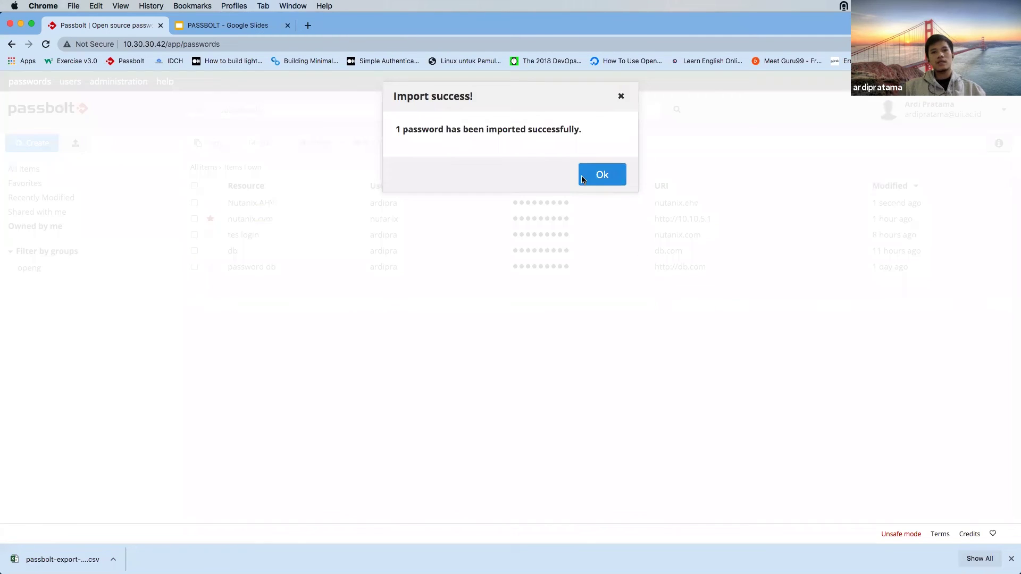
left_click(602, 173)
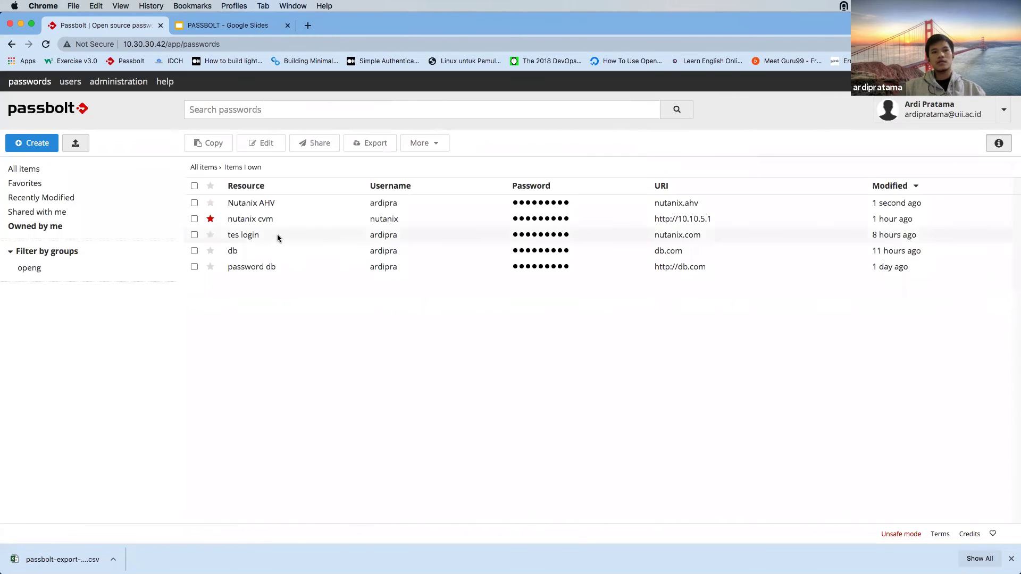
left_click(194, 203)
- Review Nutanix AHV's description, Shared with and Comments sections in the sidebar, then close it
left_click(194, 203)
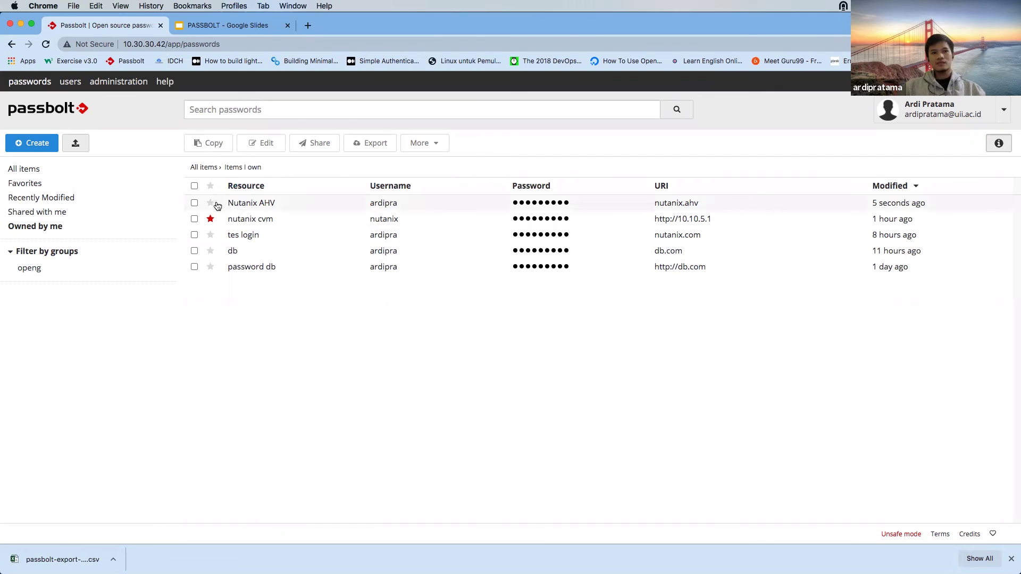
left_click(195, 203)
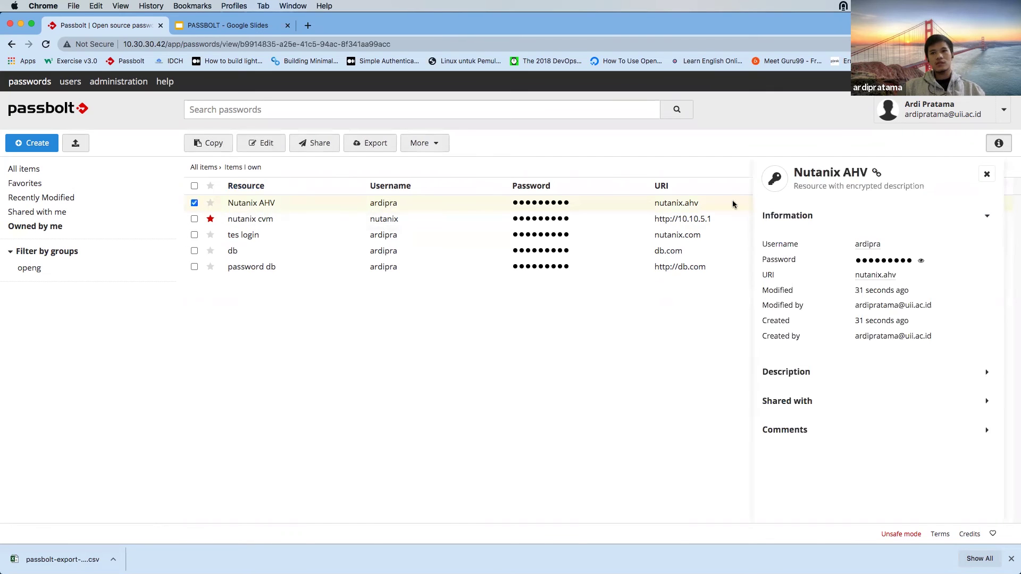
left_click(999, 143)
left_click(999, 143)
left_click(891, 376)
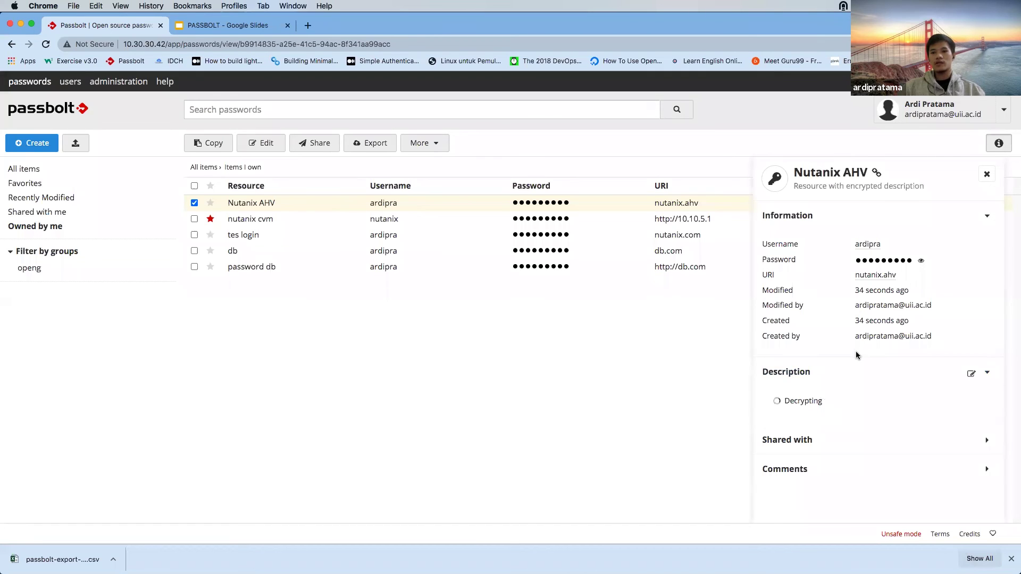
left_click(908, 448)
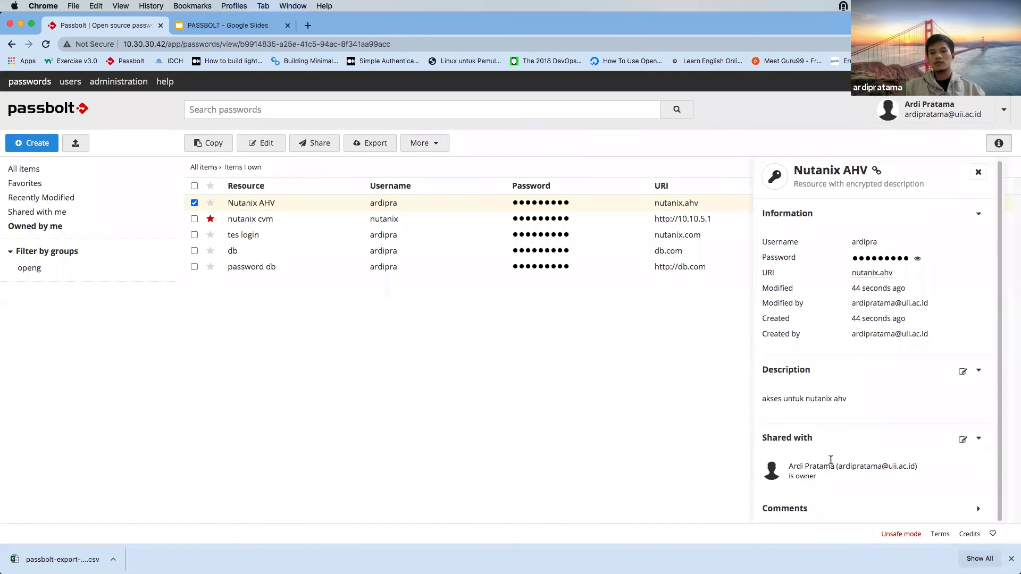
left_click(856, 508)
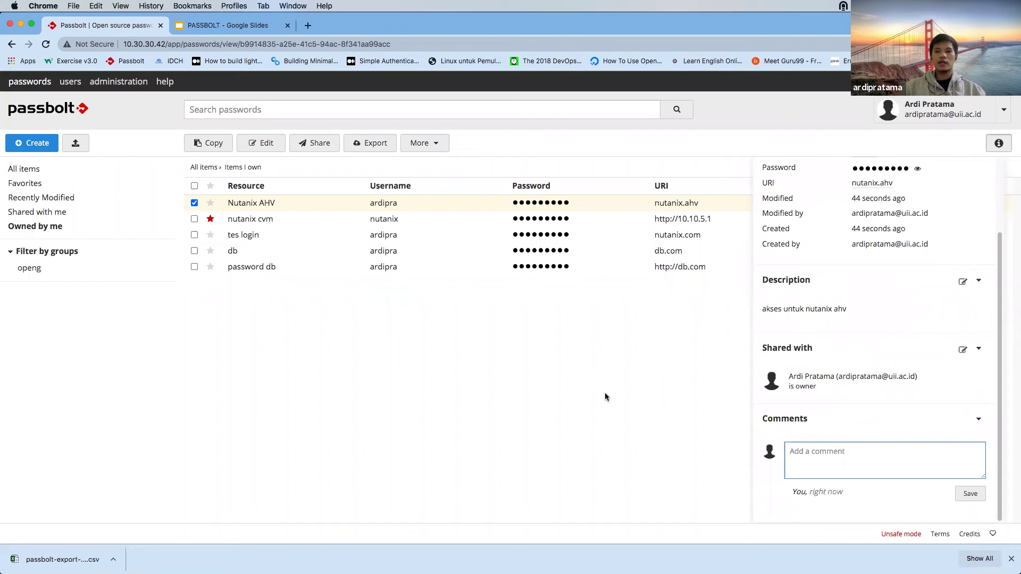
left_click(556, 379)
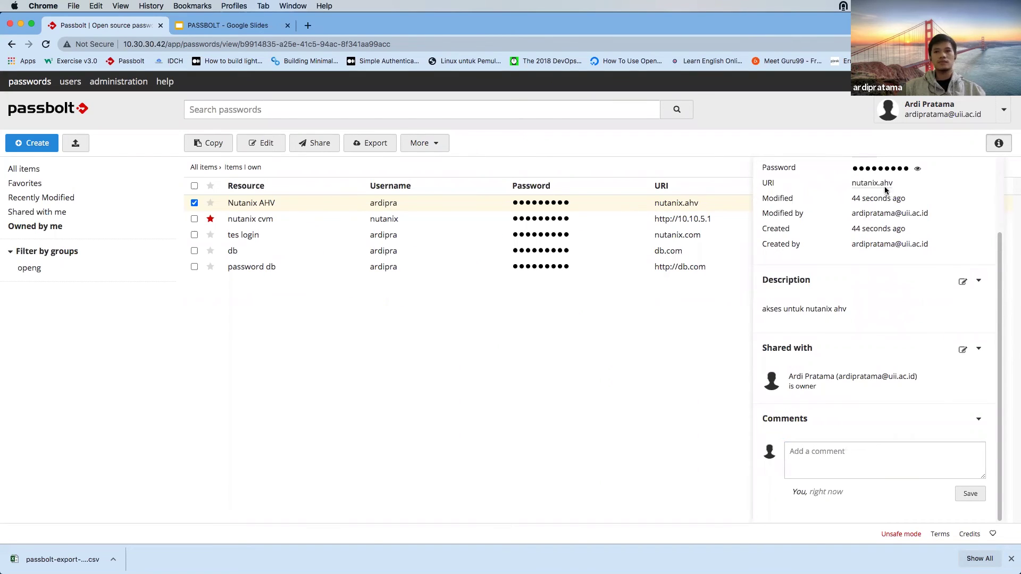
left_click(997, 145)
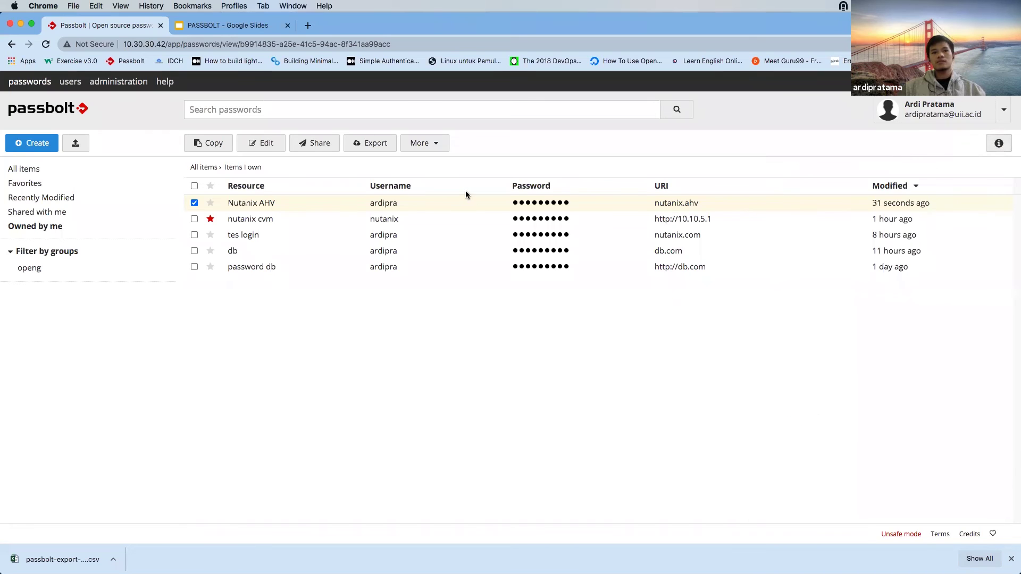
left_click(1006, 112)
- Open the profile's Passphrase settings and begin the passphrase change
left_click(912, 135)
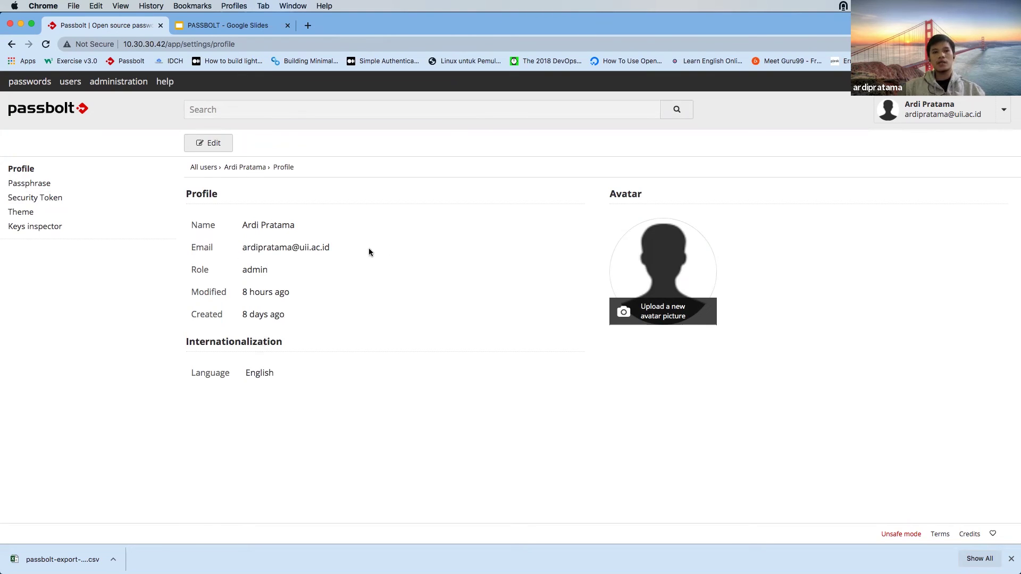
left_click(43, 186)
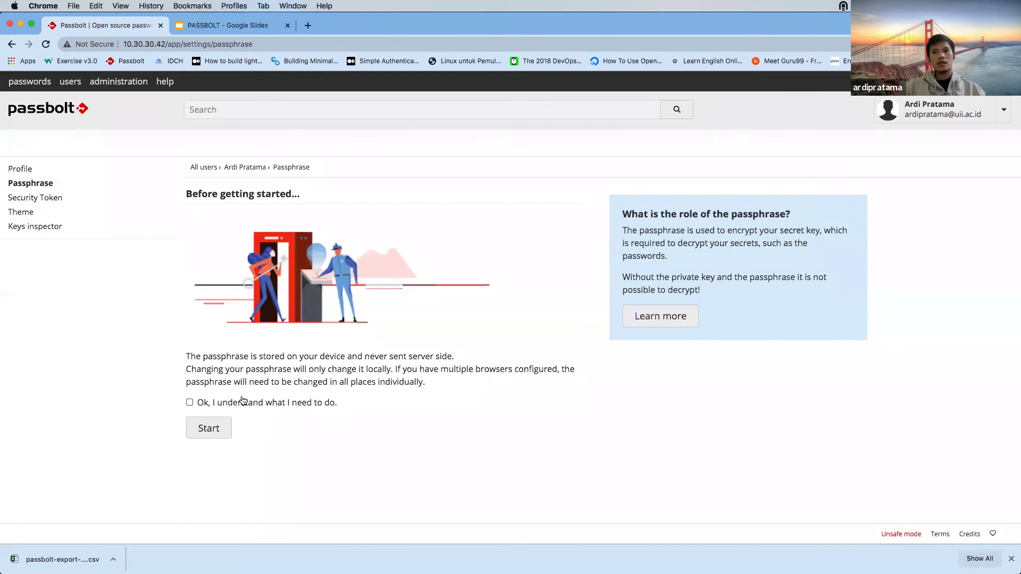
left_click(190, 403)
left_click(206, 425)
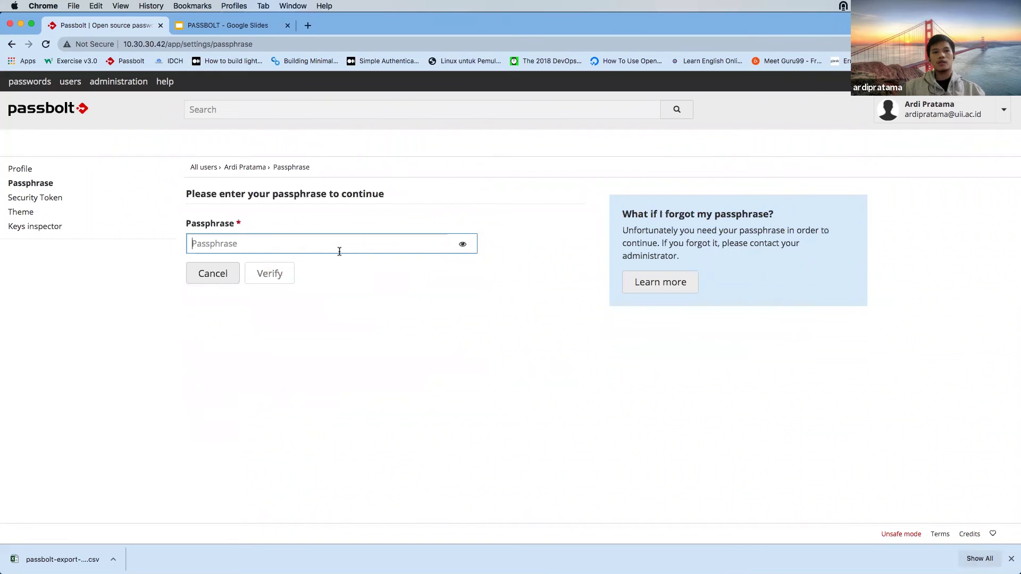
- Make the security token blue with the letters TAM and save it
left_click(38, 201)
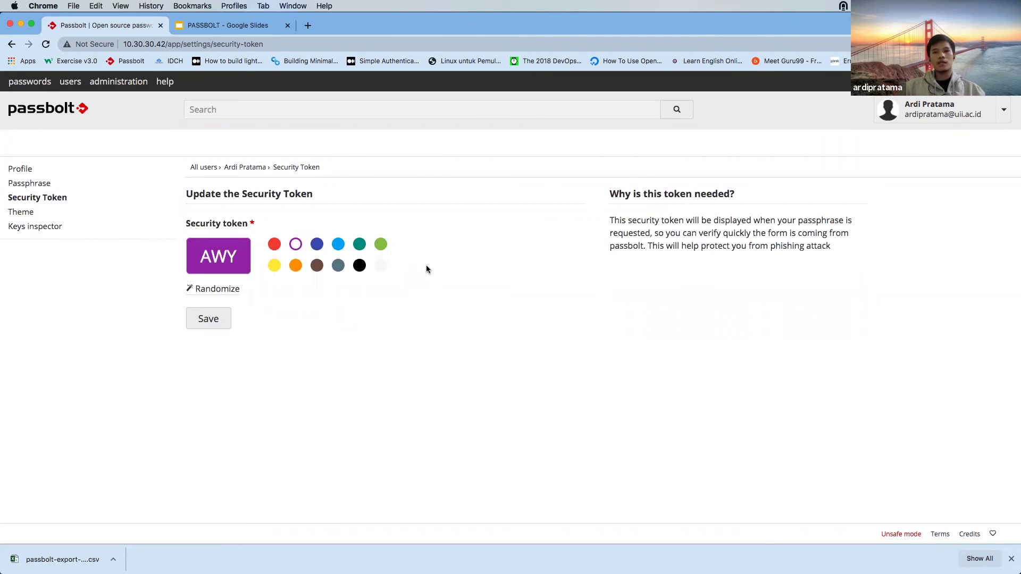
left_click(317, 244)
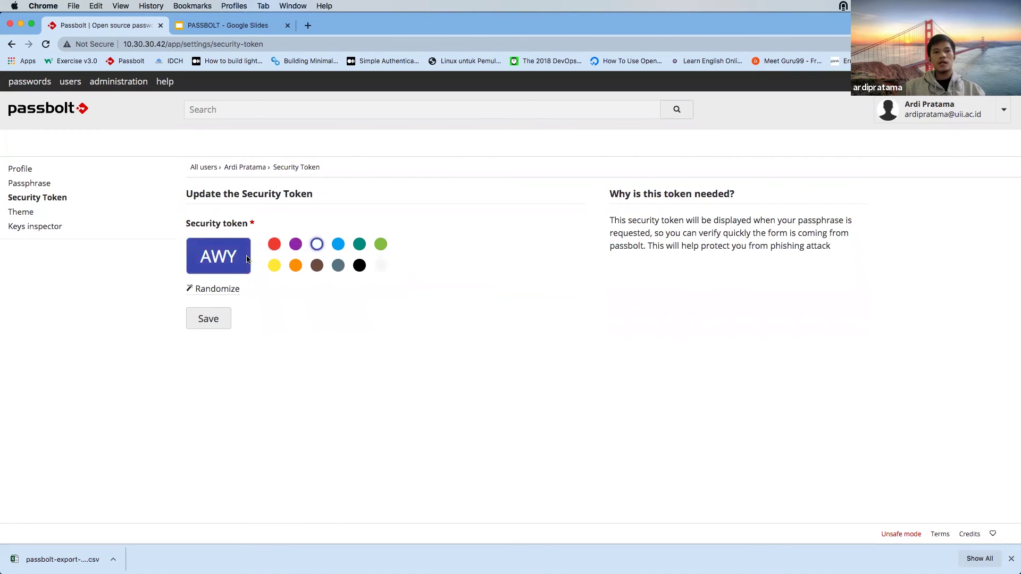
double_click(232, 255)
type("TAM")
left_click(201, 320)
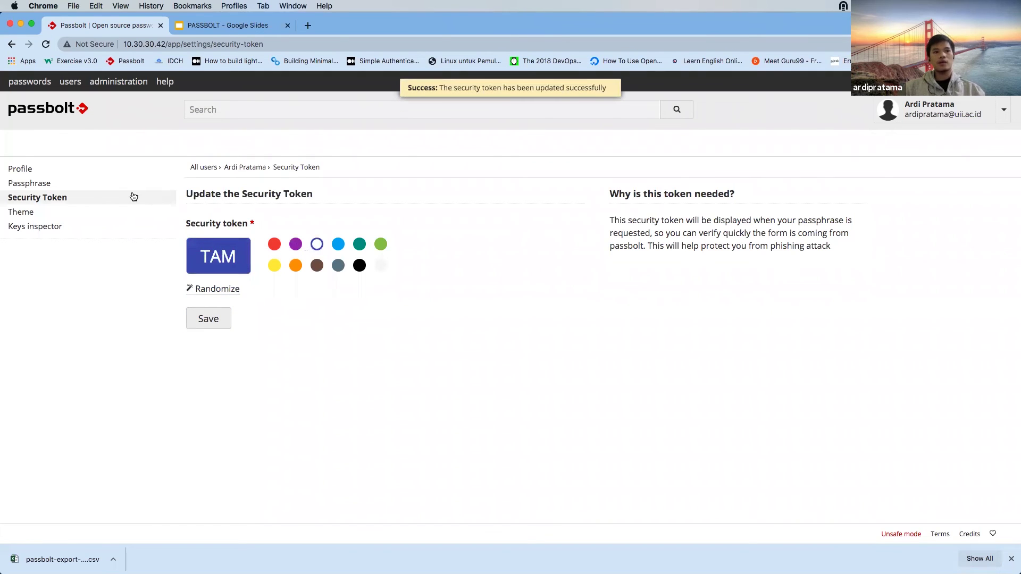
left_click(46, 217)
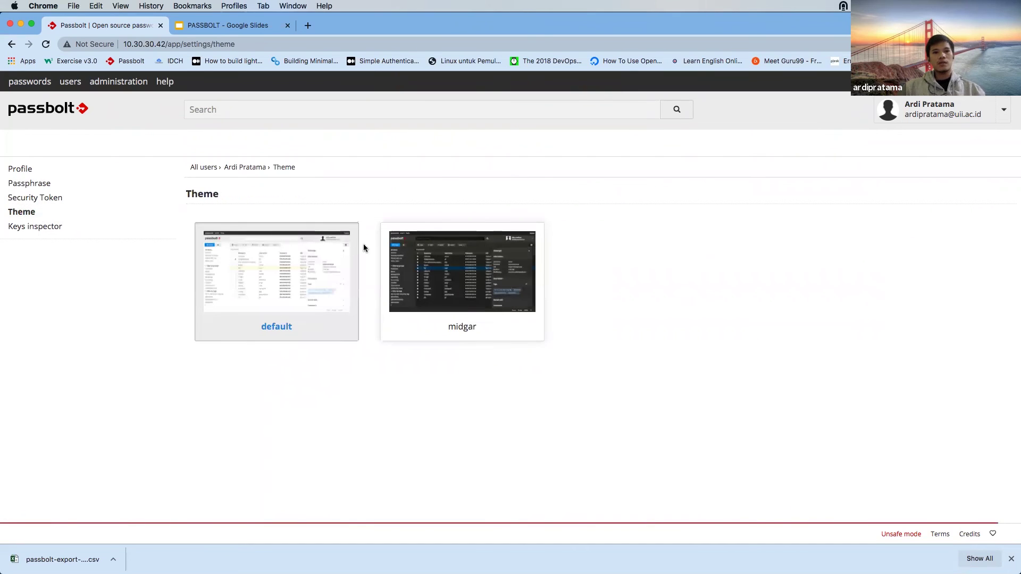
- Preview the midgar theme, revert to default, and inspect the public key in Keys inspector
left_click(388, 280)
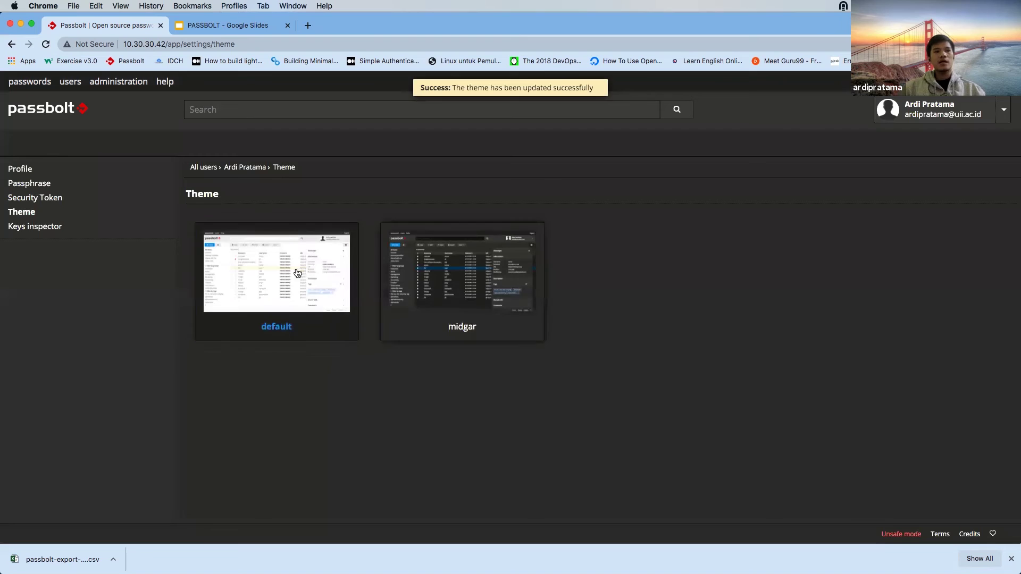
left_click(298, 273)
left_click(44, 227)
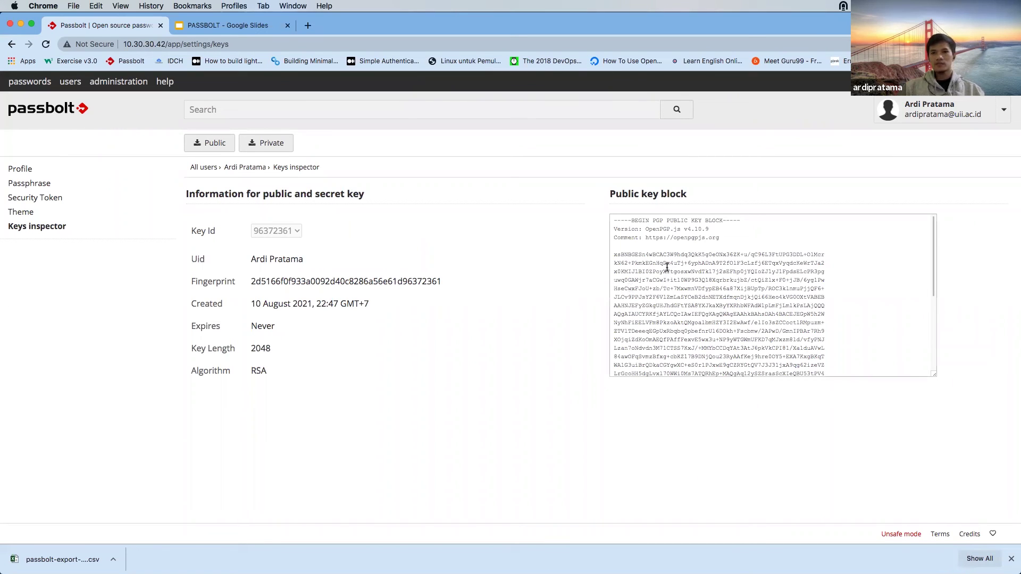
scroll(667, 267, "down", 5)
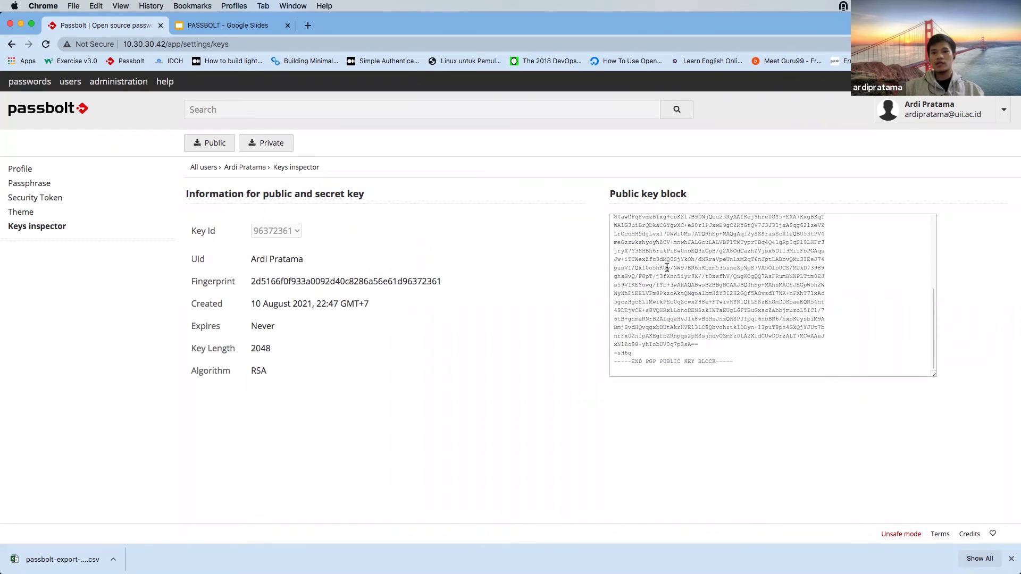
scroll(667, 267, "up", 5)
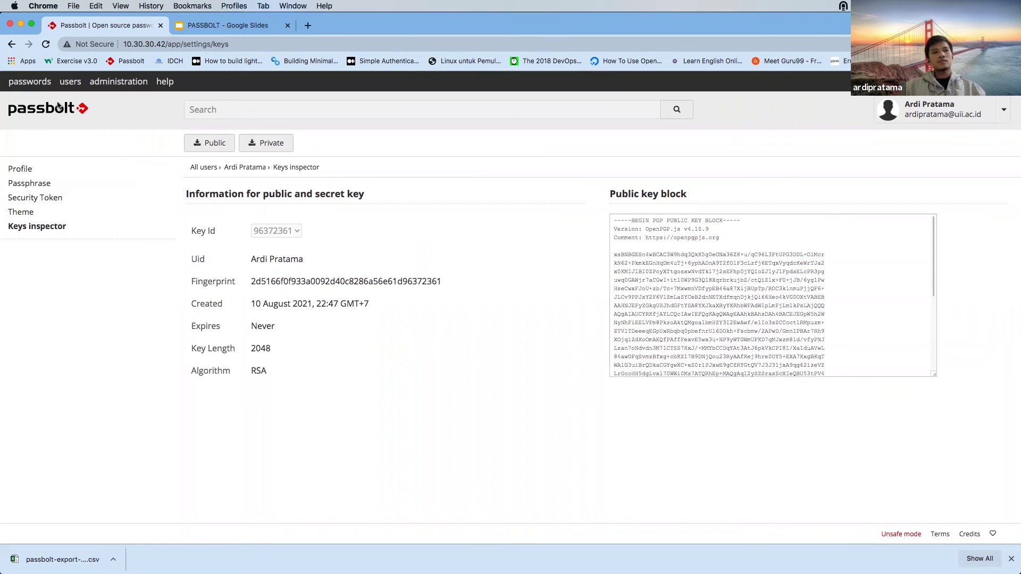
left_click(61, 84)
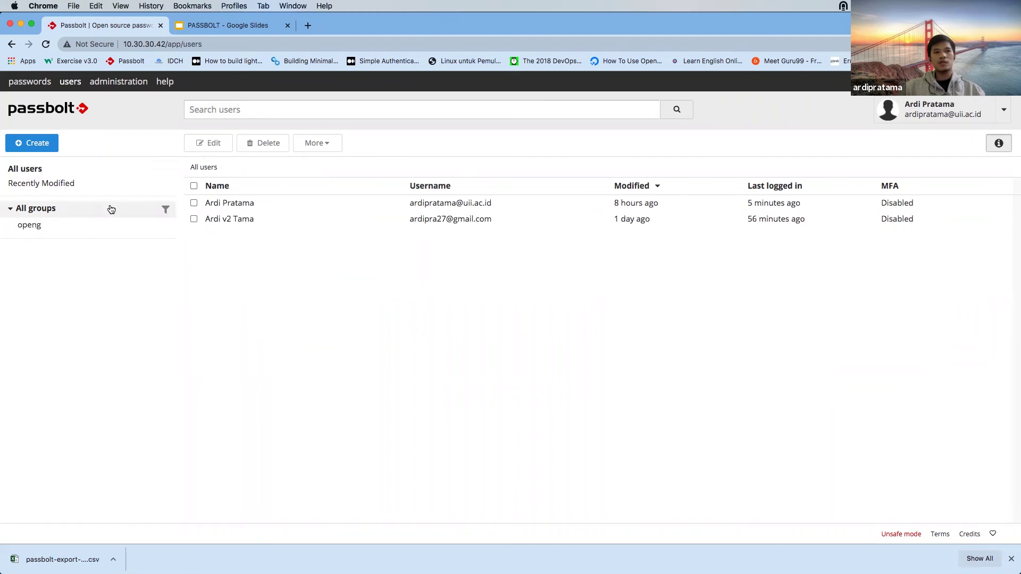
- Open the New user form, toggle the administrator option, and cancel without saving
left_click(27, 142)
left_click(32, 159)
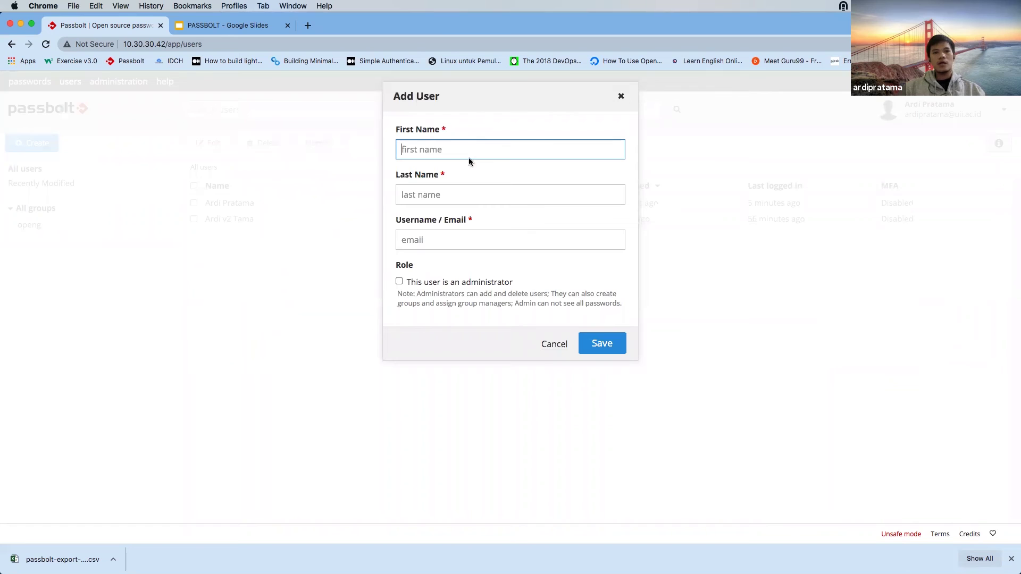
left_click(471, 237)
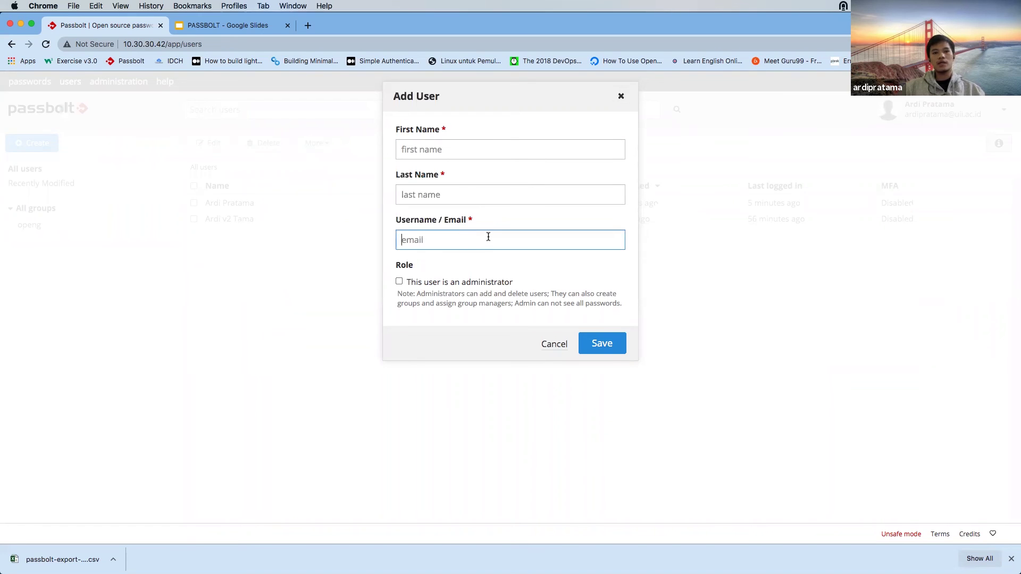
left_click(398, 282)
left_click(399, 282)
left_click(399, 282)
left_click(399, 282)
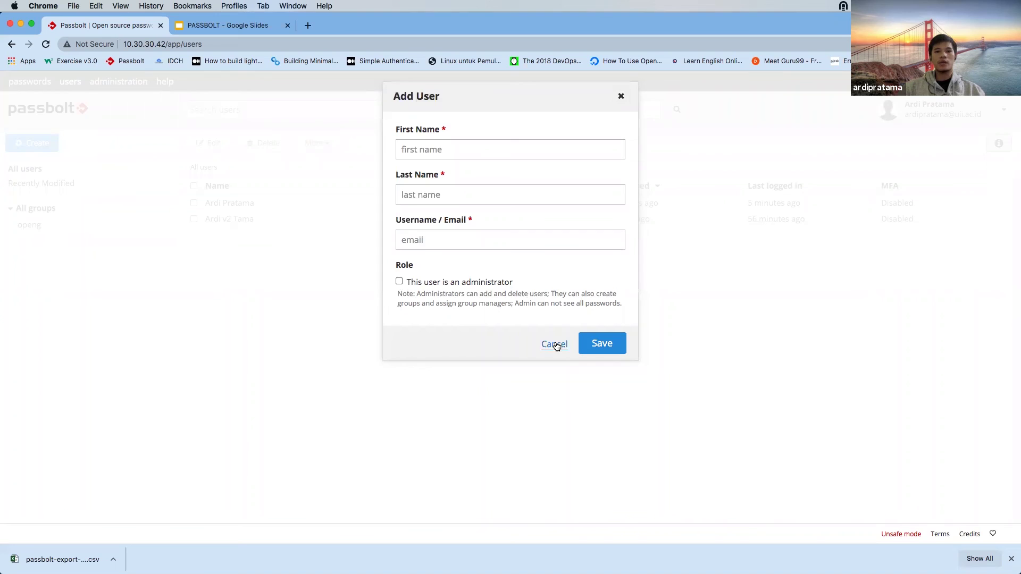
left_click(554, 344)
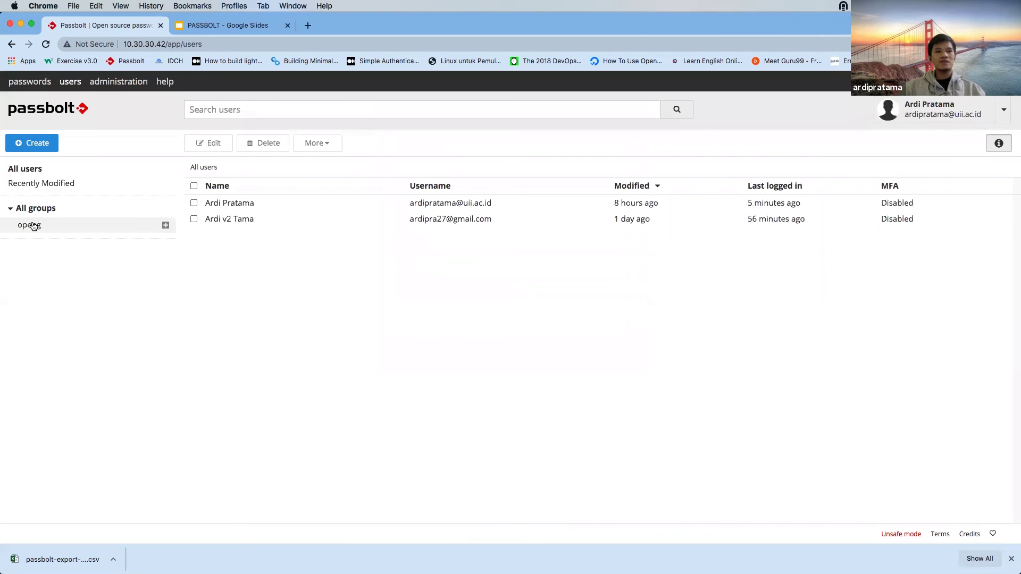
- Open the New group form, close it unsaved, and view the openg group's members
left_click(41, 141)
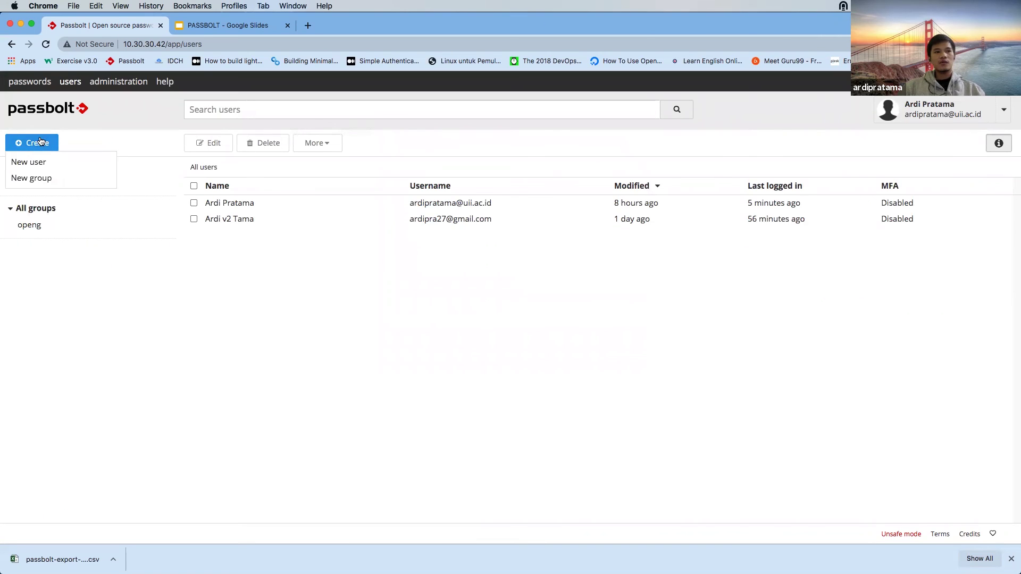
left_click(41, 177)
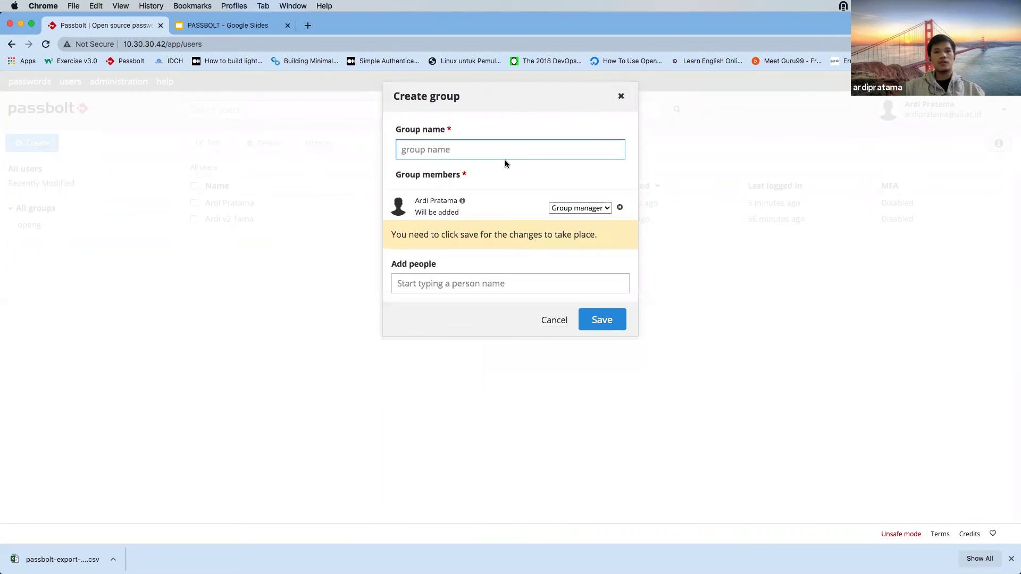
left_click(452, 282)
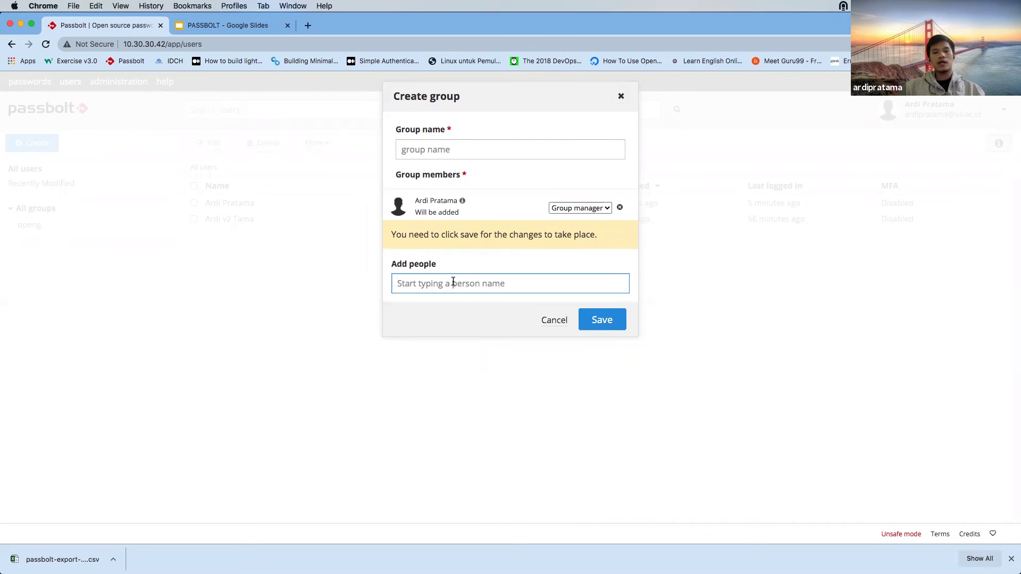
left_click(618, 98)
left_click(30, 225)
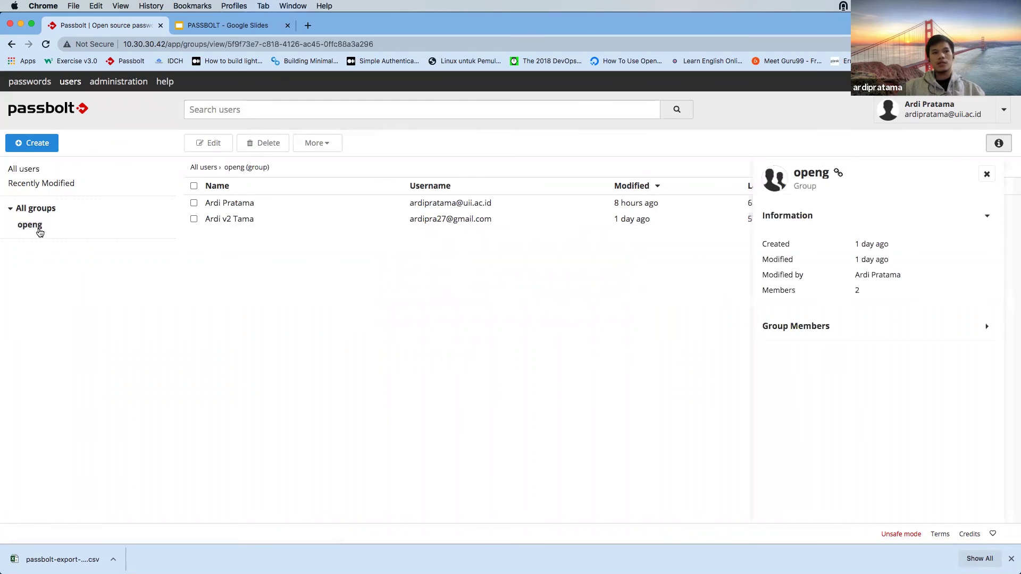
- Remove and re-add the second openg member (search 'ard'), make them Group manager, and save
left_click(985, 326)
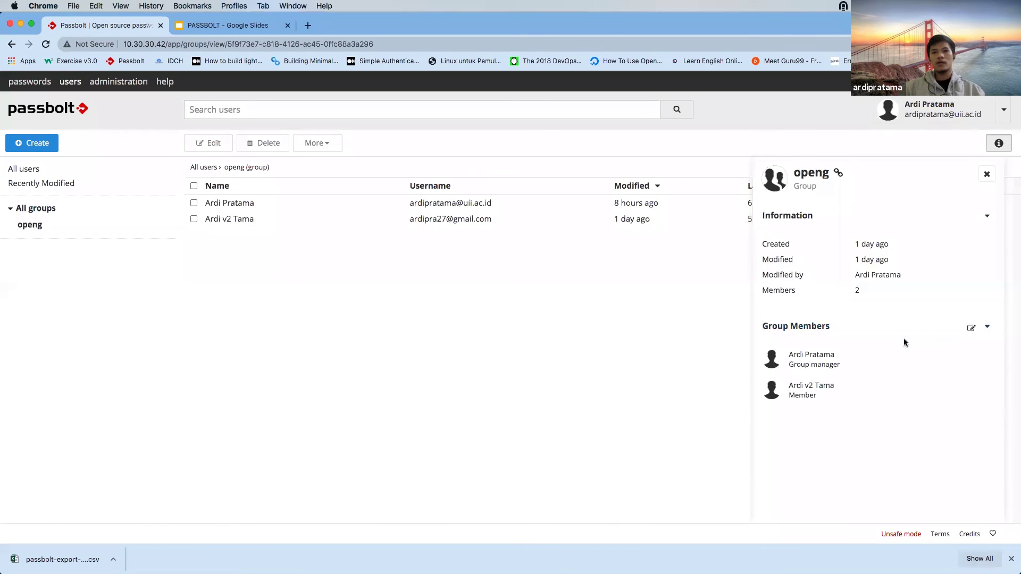
left_click(972, 330)
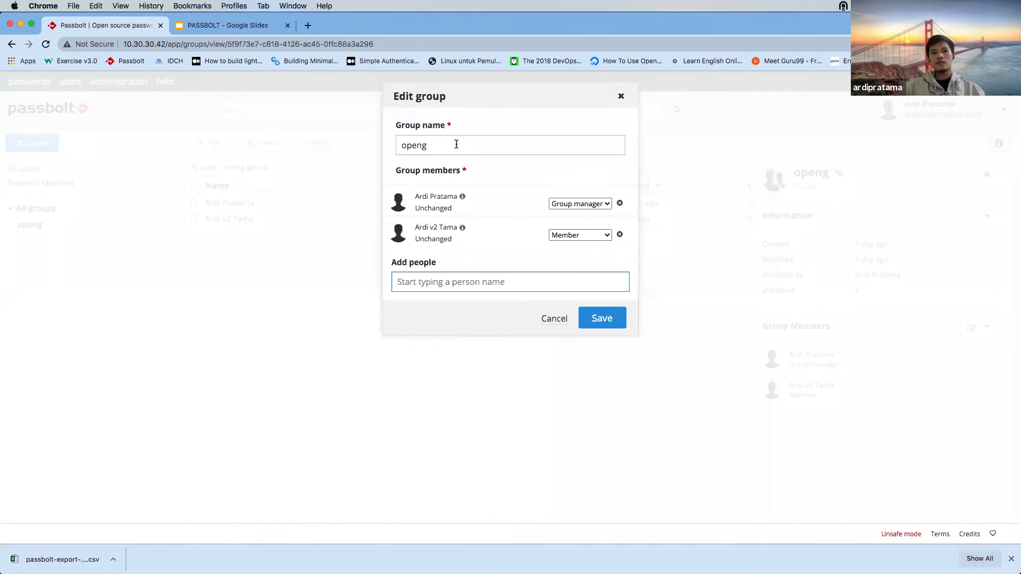
left_click(619, 234)
left_click(513, 282)
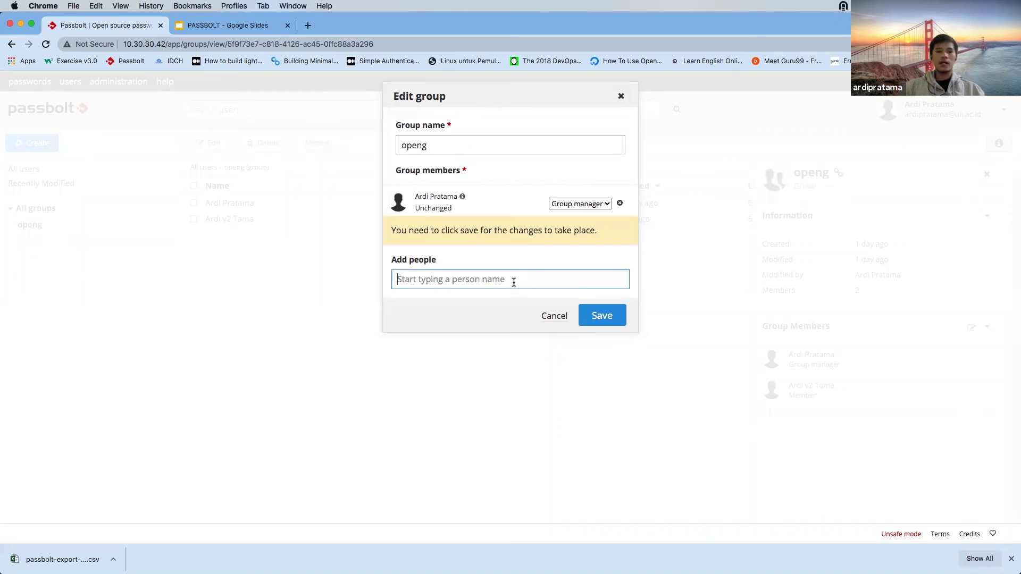
type("ard")
left_click(482, 306)
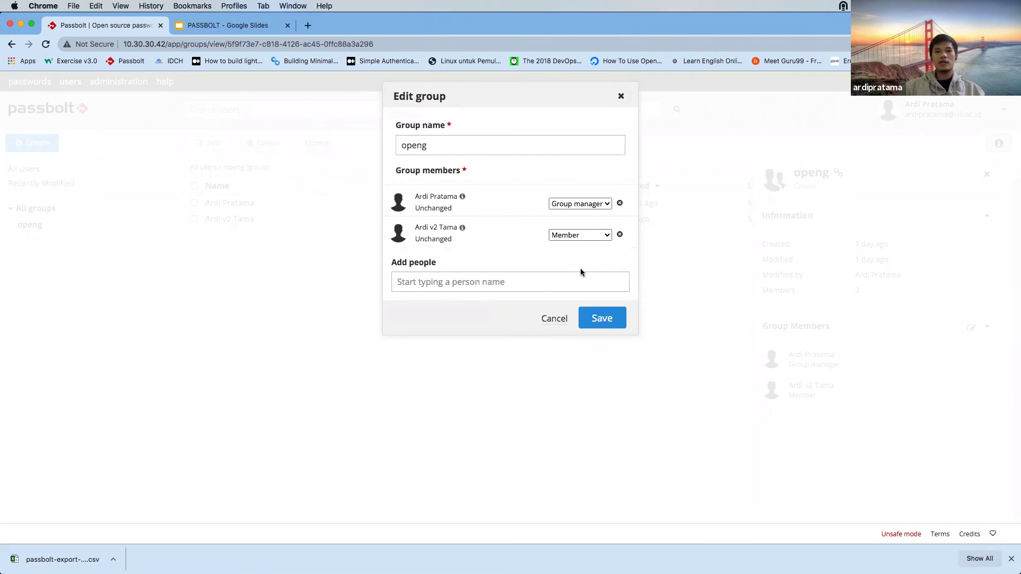
left_click(593, 238)
left_click(580, 243)
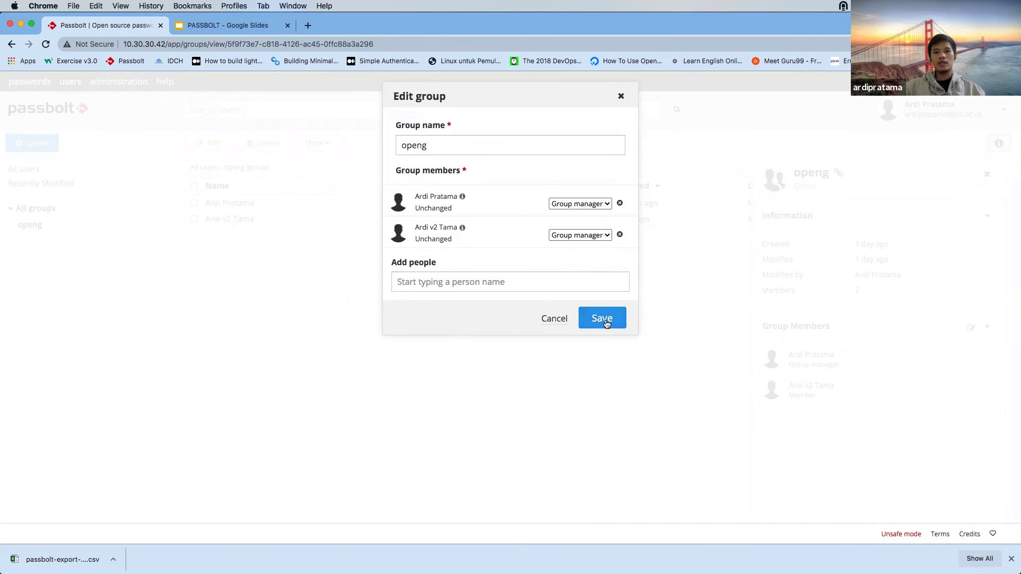
left_click(605, 319)
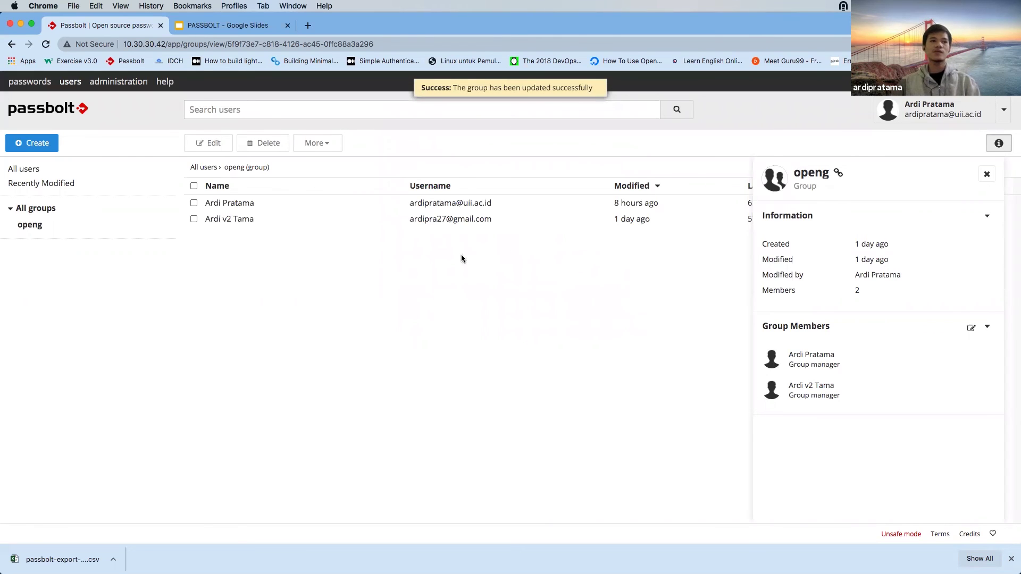
- In administration, review the Email Notifications page's password, folder, comment and group toggles
left_click(114, 84)
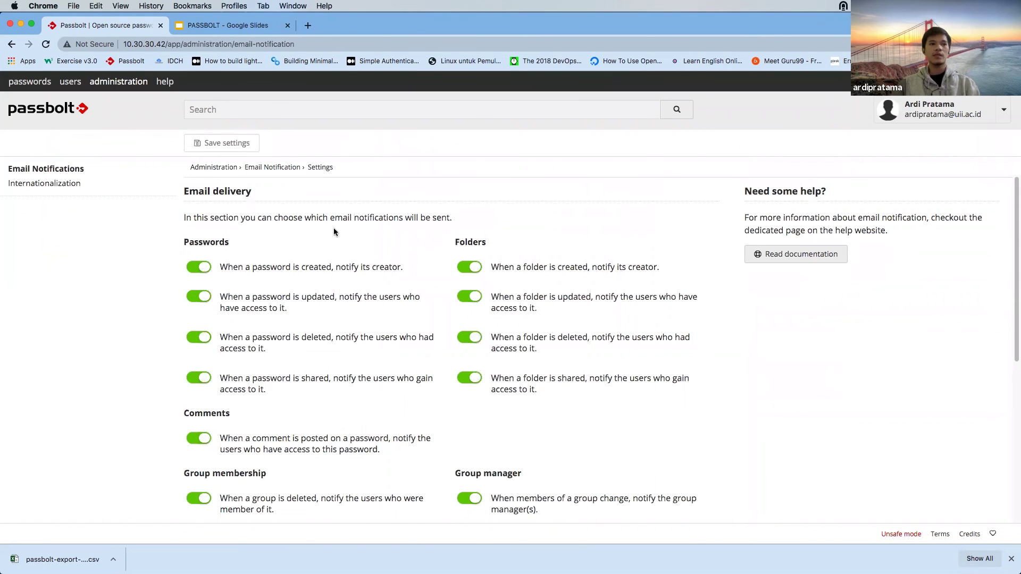
left_click(38, 186)
left_click(58, 171)
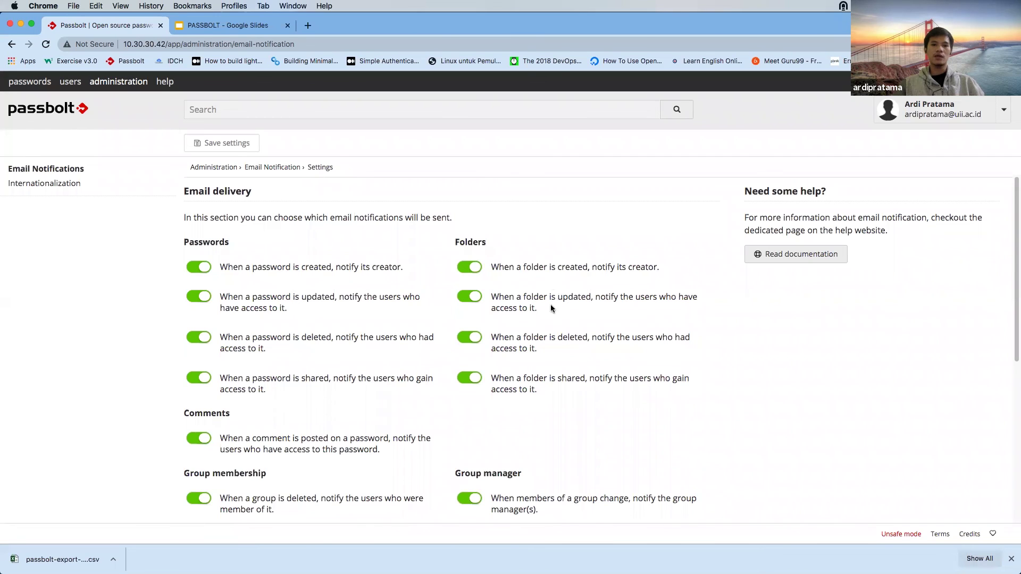
scroll(356, 319, "down", 2)
scroll(355, 320, "down", 3)
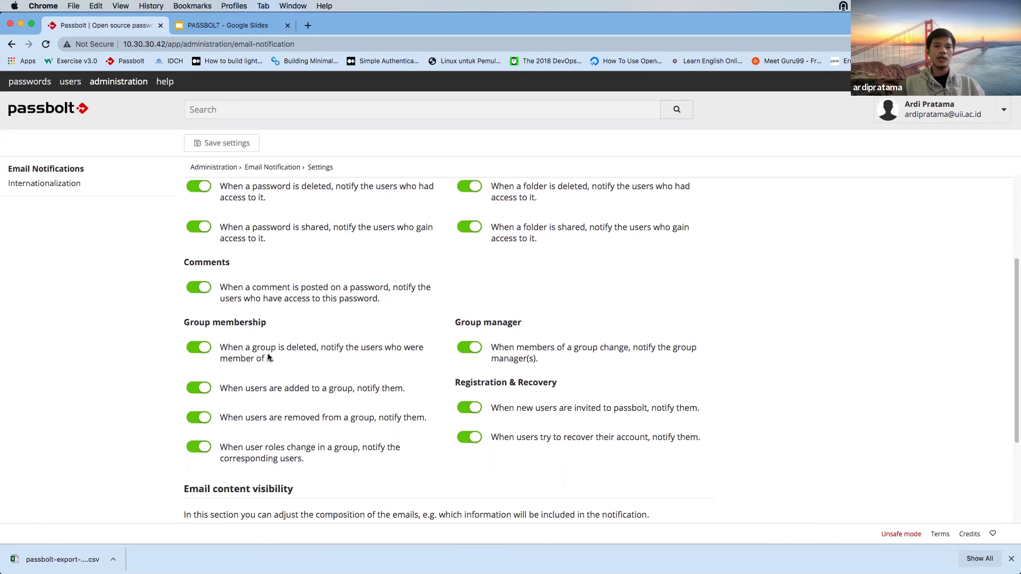
scroll(305, 362, "down", 2)
scroll(304, 361, "down", 5)
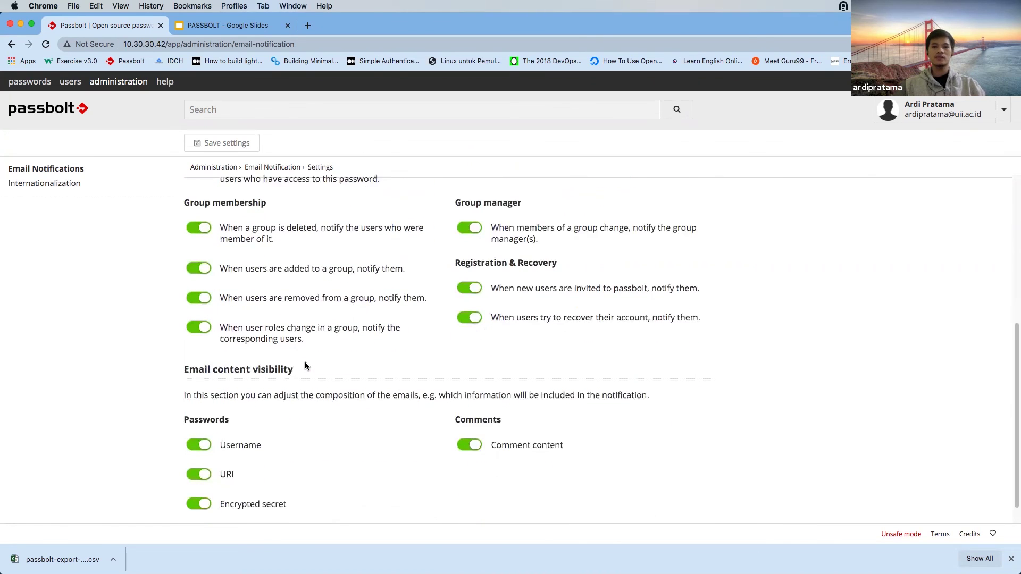
scroll(305, 365, "up", 3)
scroll(305, 366, "up", 10)
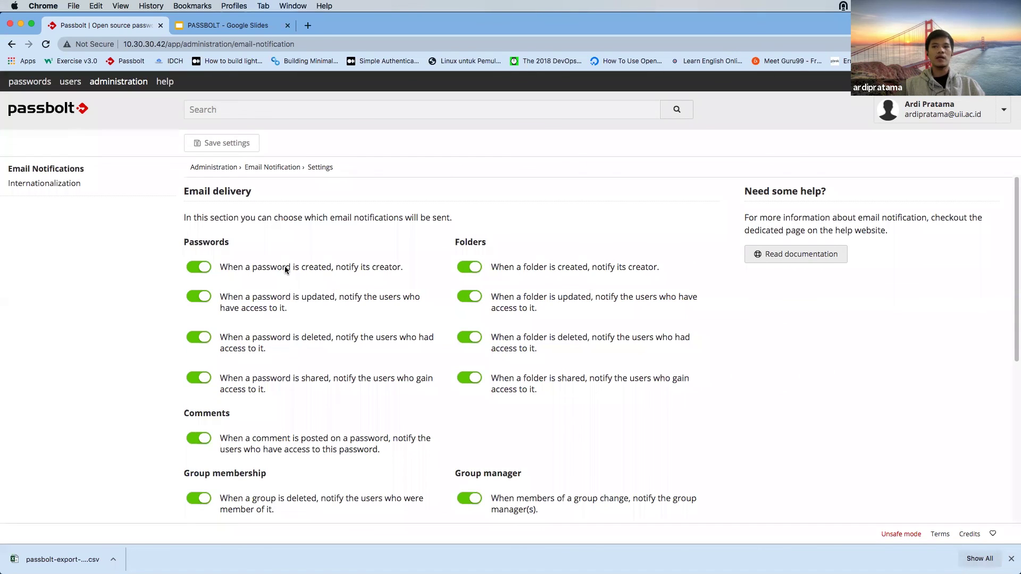
left_click(69, 184)
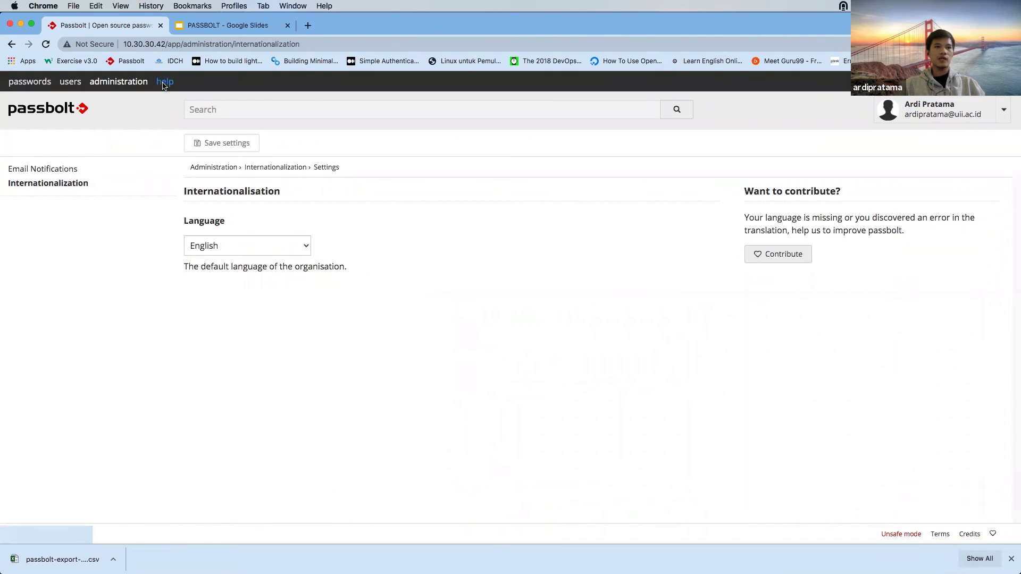
- Confirm English is the default language in Internationalization, then go to the passwords workspace
left_click(164, 83)
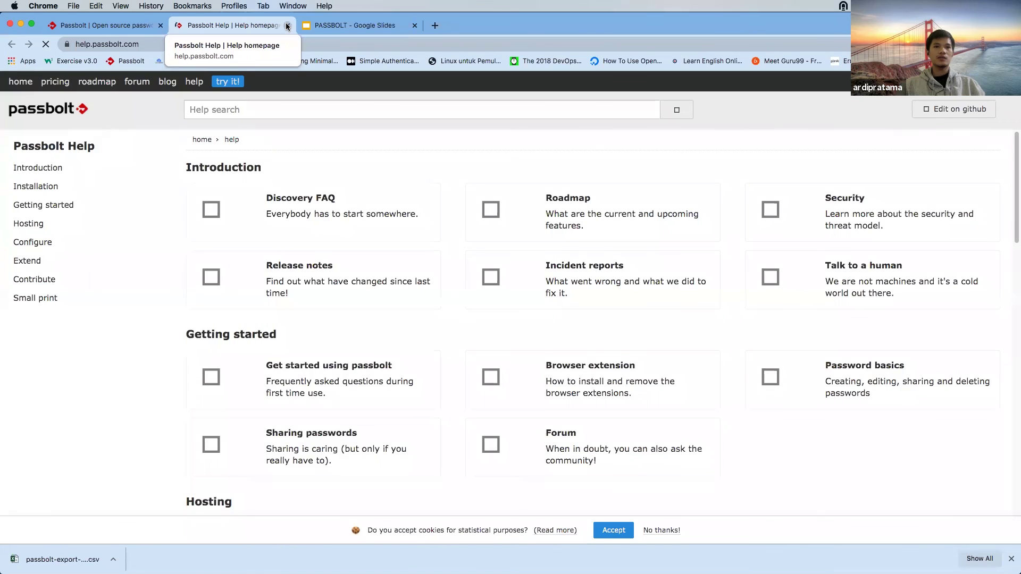
left_click(287, 26)
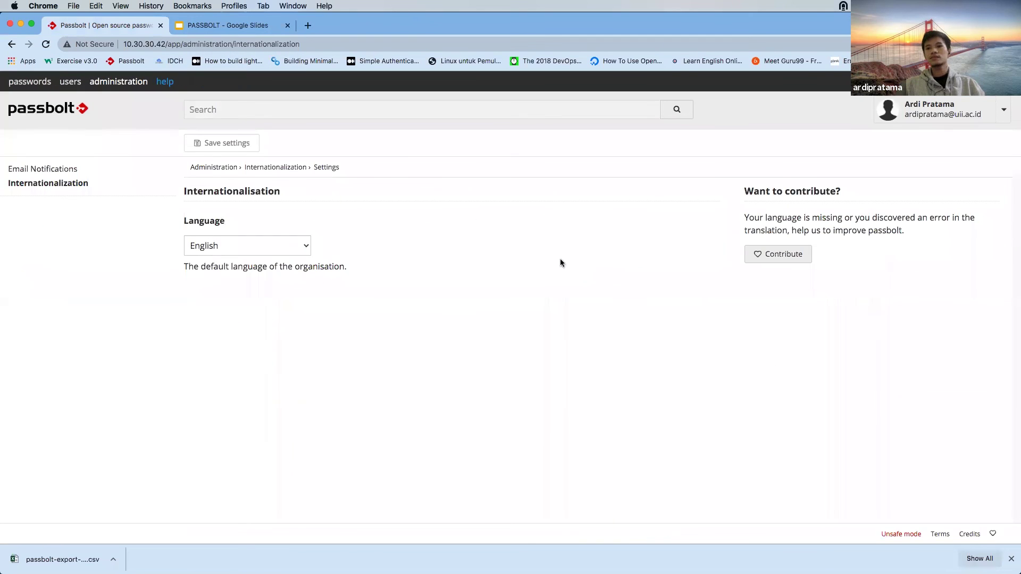
left_click(29, 82)
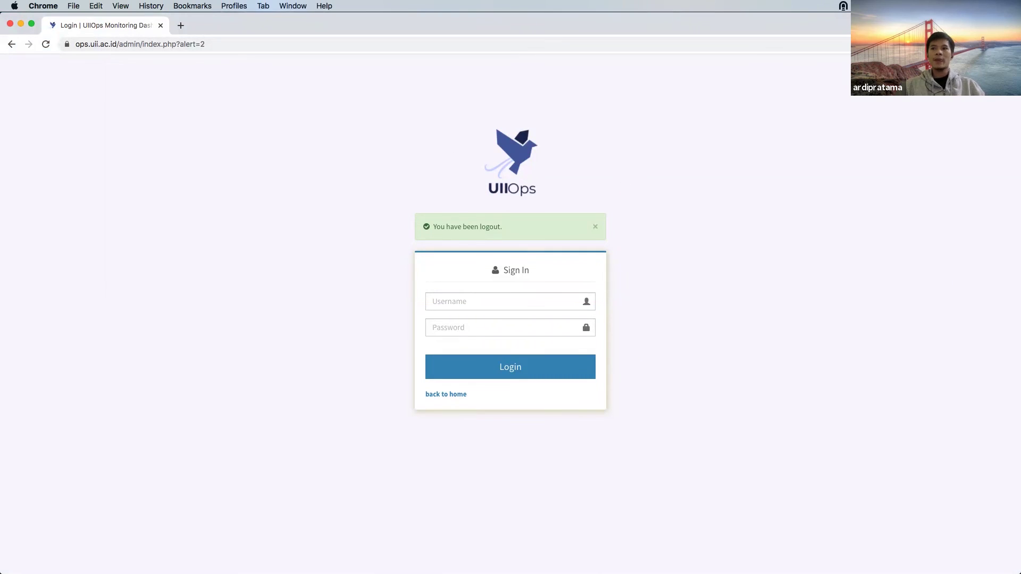
- Unlock the Passbolt extension with the passphrase and autofill the suggested UIIOps login
left_click(952, 44)
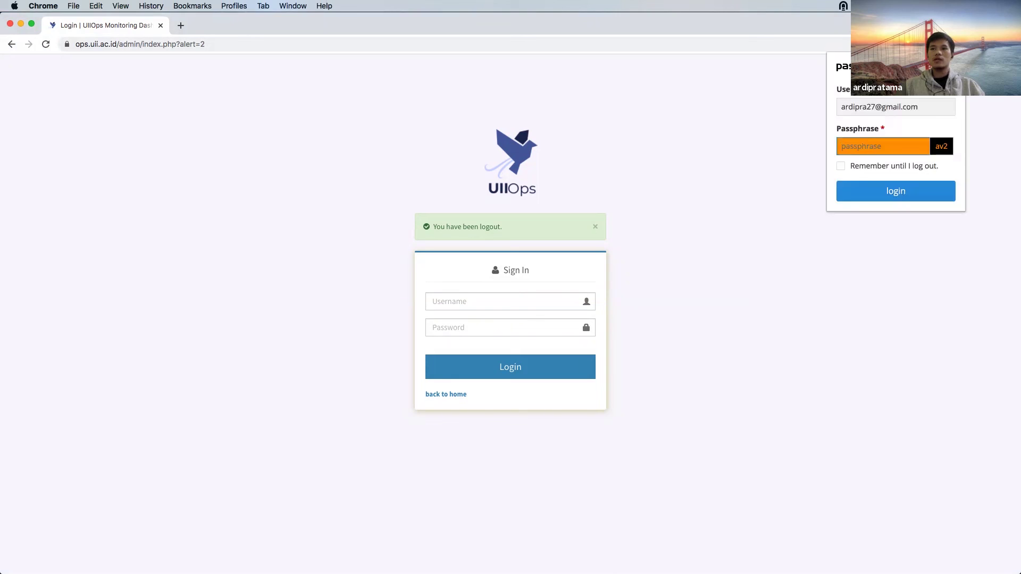
key("Escape")
left_click(952, 43)
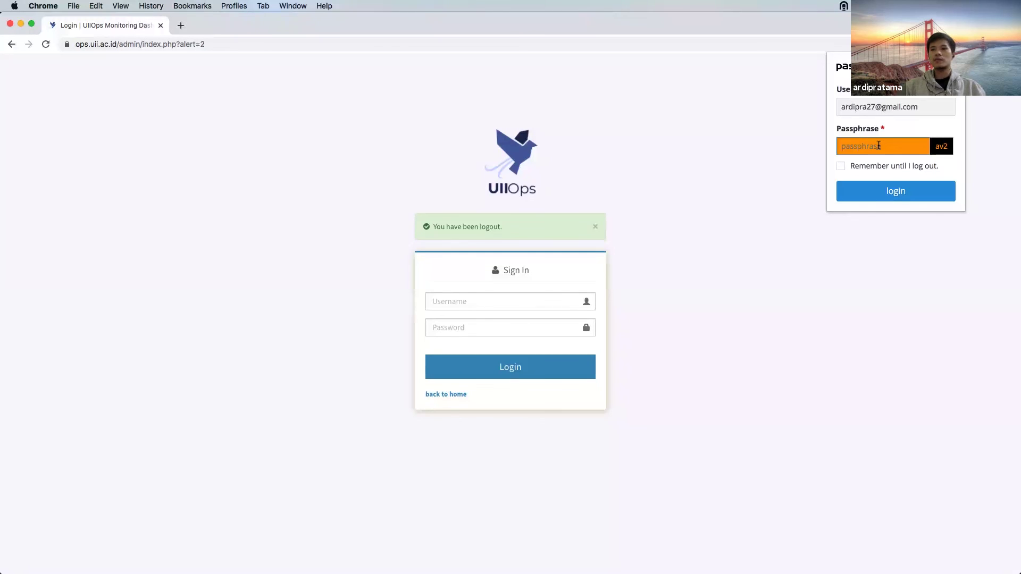
left_click(887, 194)
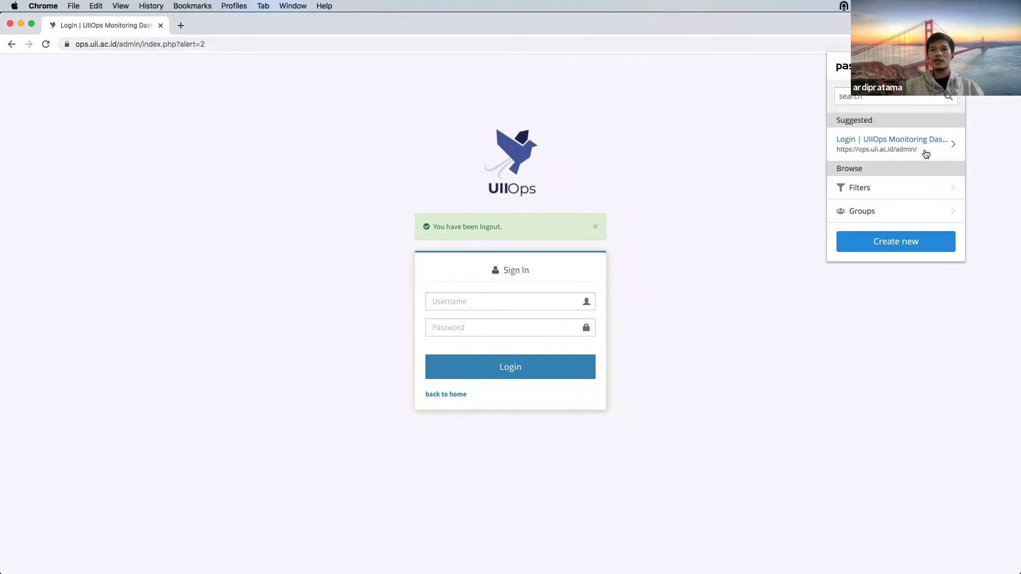
left_click(921, 149)
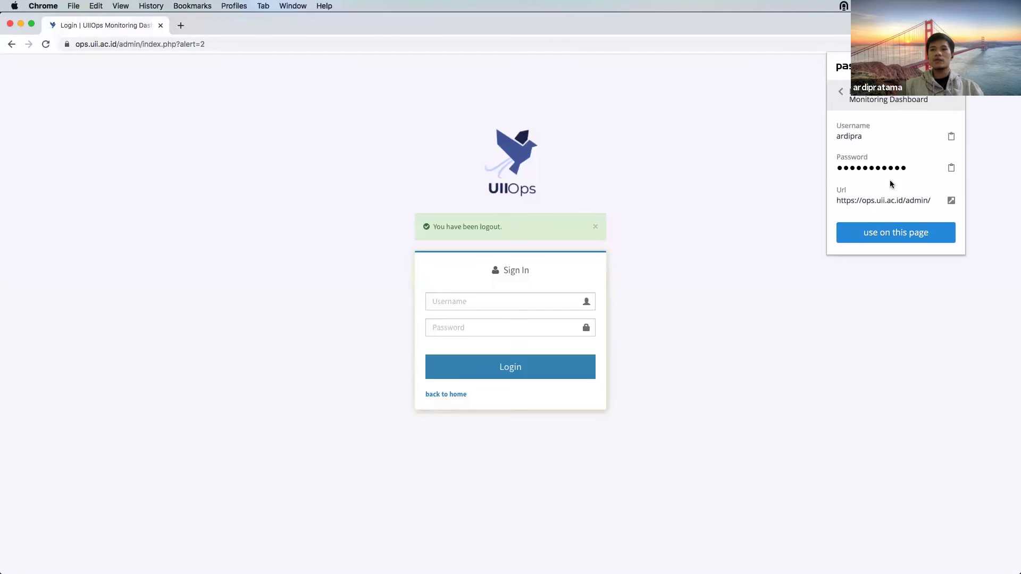
left_click(901, 234)
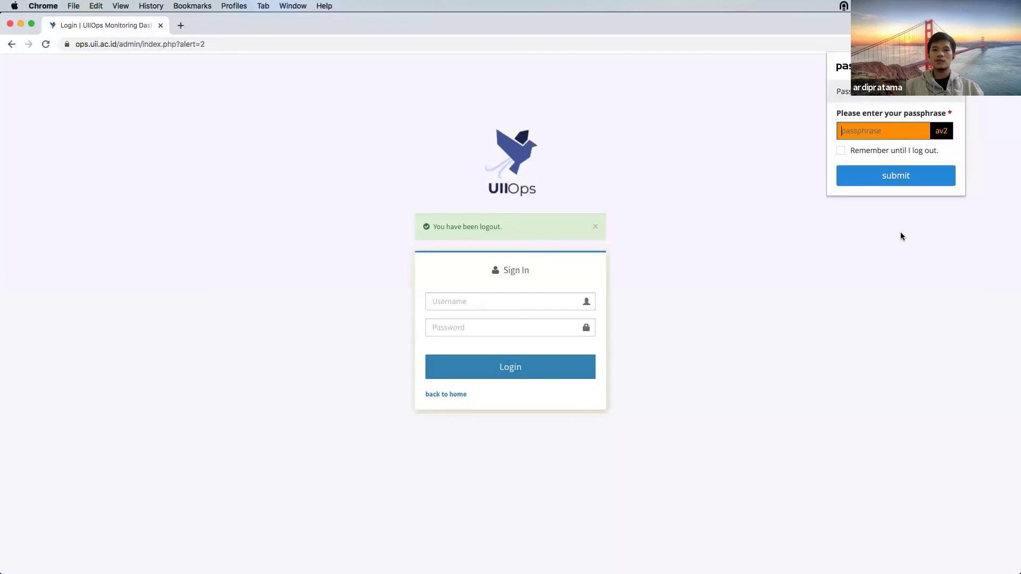
type("********")
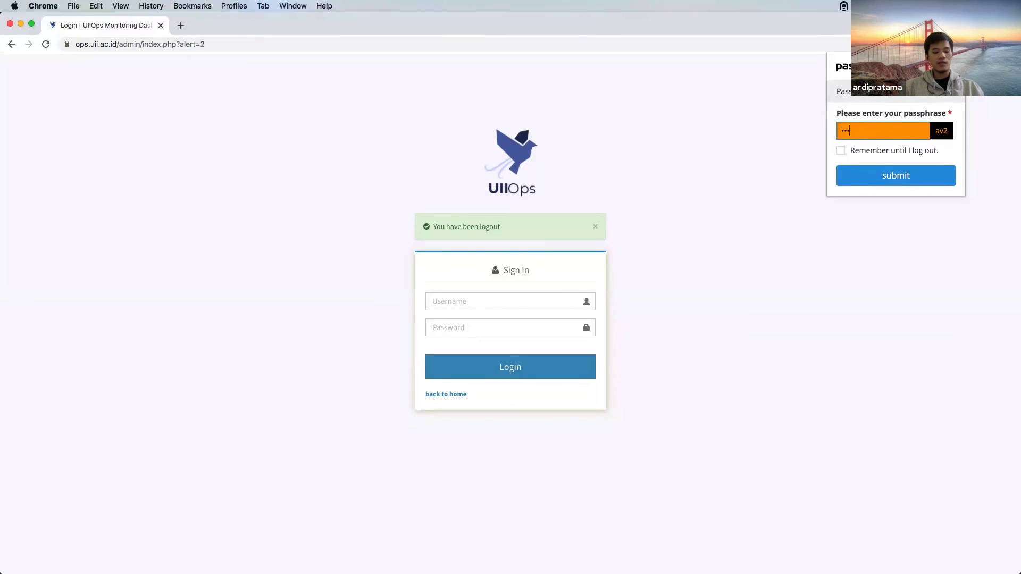
left_click(895, 175)
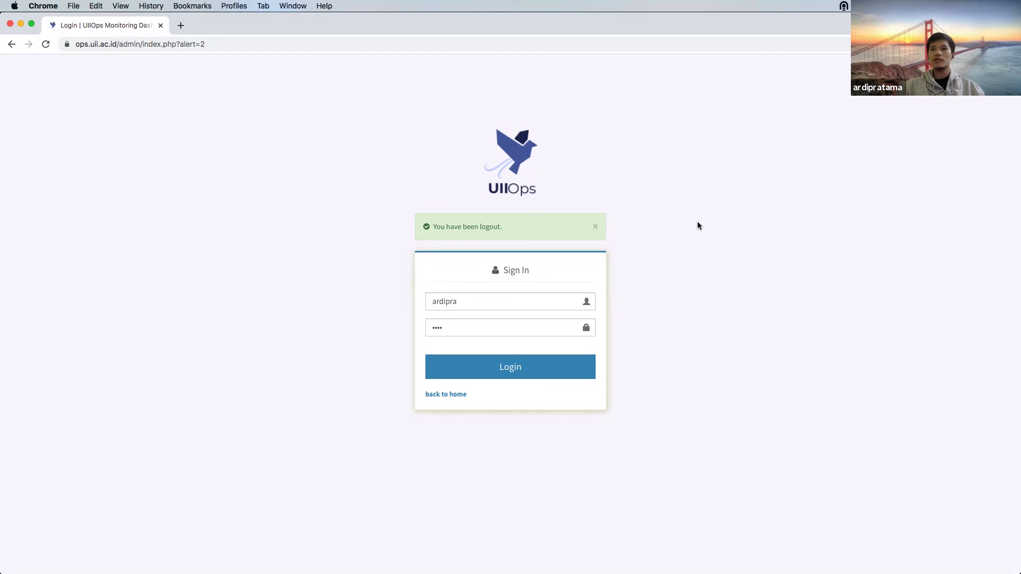
- Log in to the UIIOps Dashboard with the autofilled credentials, then confirm logging out
left_click(499, 366)
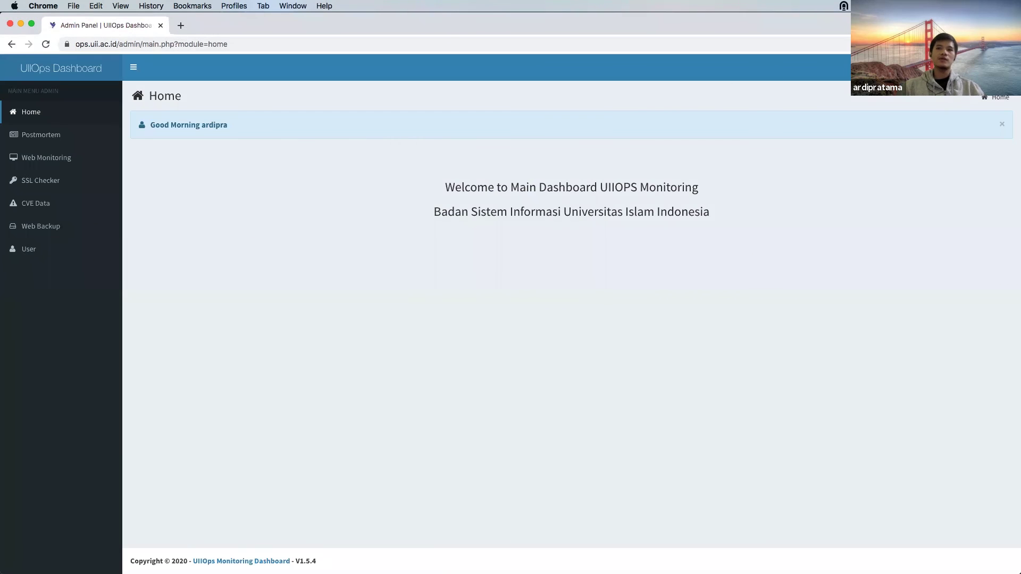
left_click(961, 129)
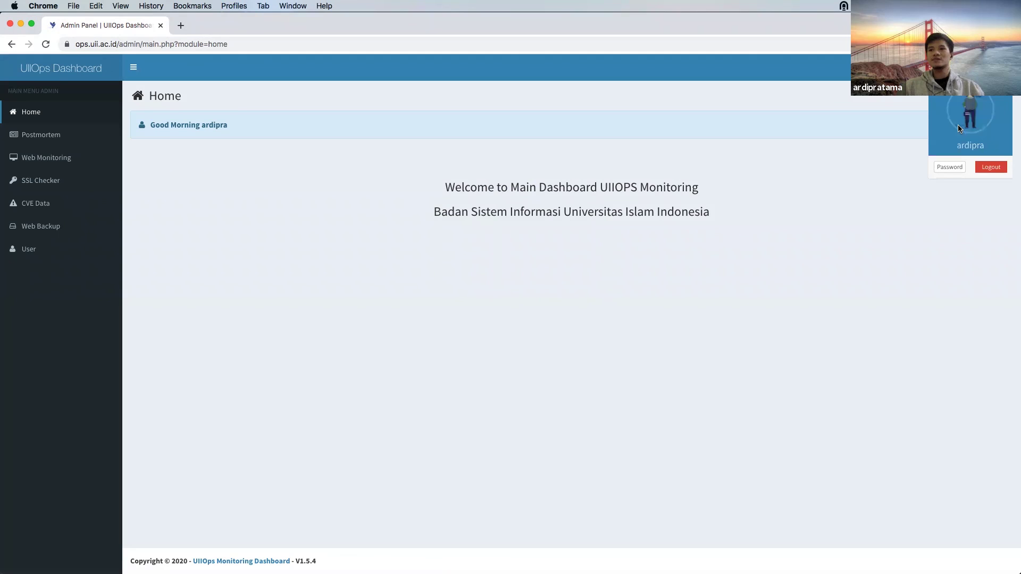
left_click(991, 167)
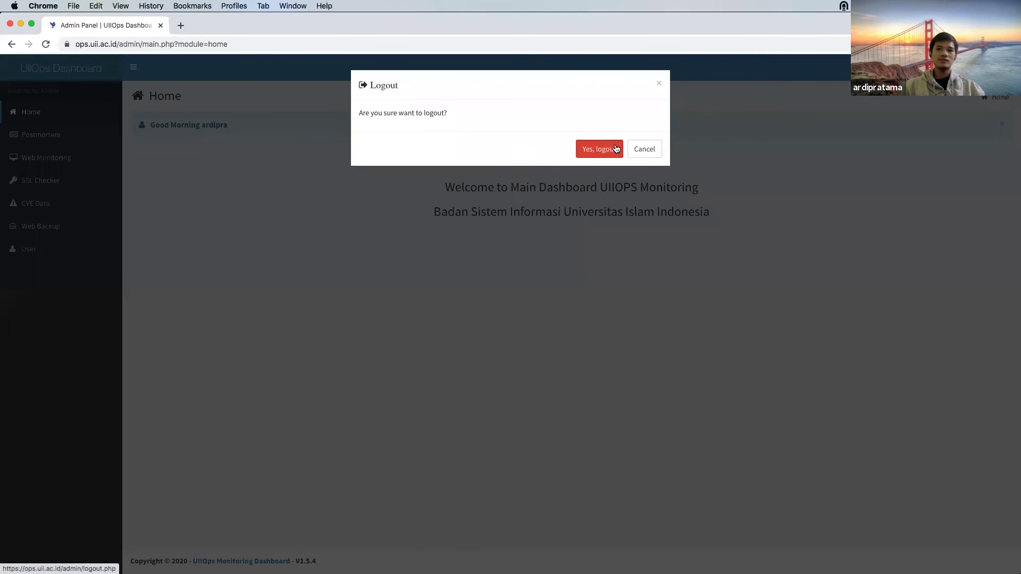
left_click(616, 148)
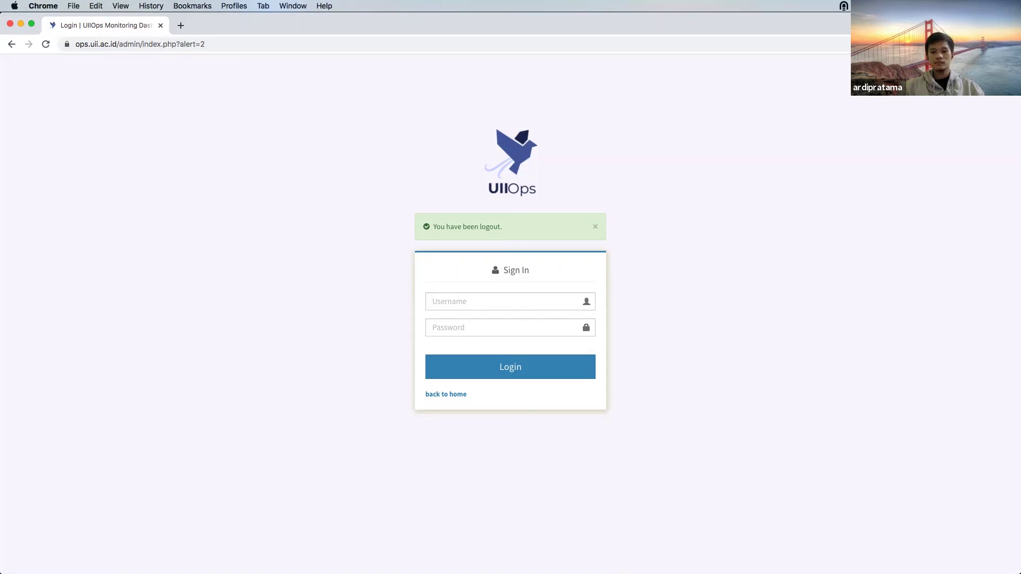
- Present the Google Slides deck full screen and advance to the Road Map slide
key("super+Tab")
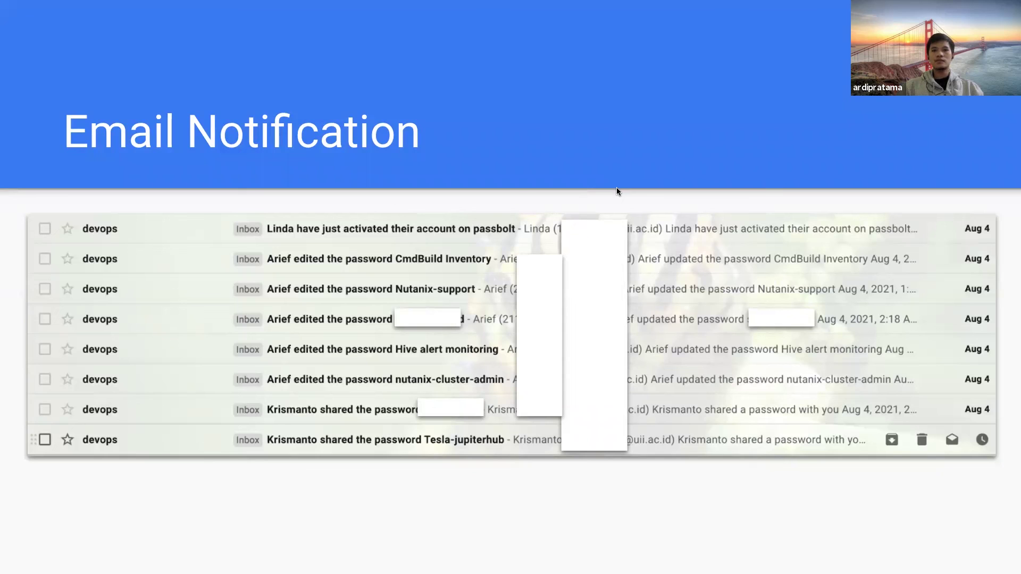
key("Right")
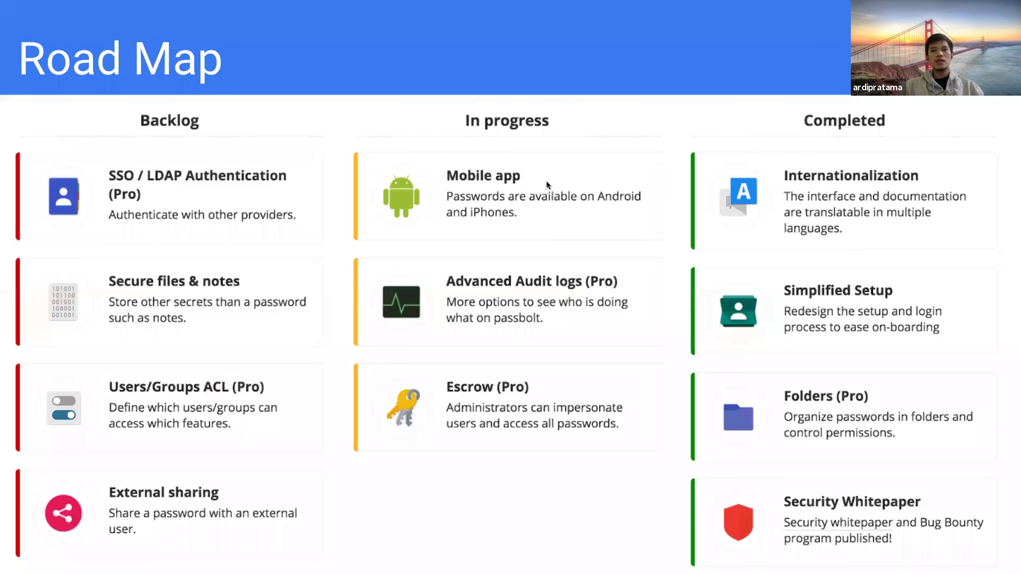